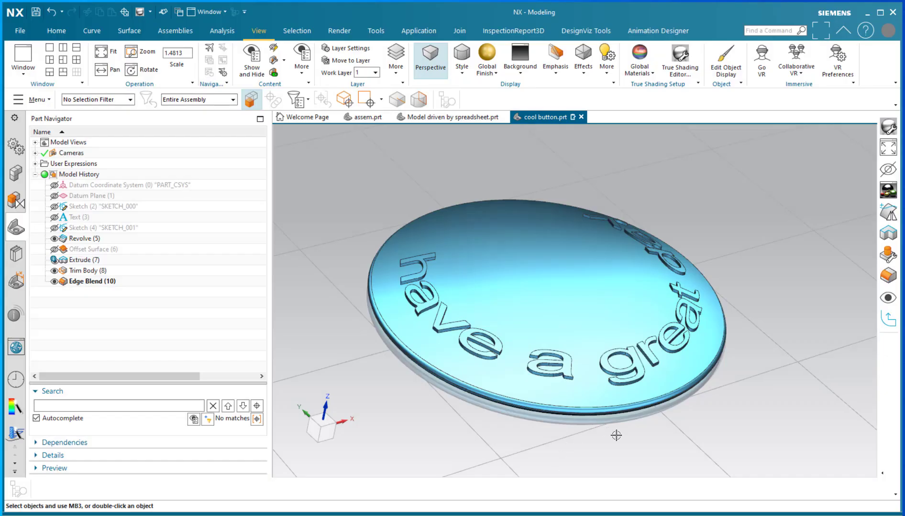
- Orbit the disc to inspect the raised 'have a great day' text from several angles
{"action": "mouse_move", "coordinate": [612, 433]}
{"action": "middle_mouse_down"}
{"action": "mouse_move", "coordinate": [599, 454]}
{"action": "mouse_move", "coordinate": [600, 438]}
{"action": "middle_mouse_up"}
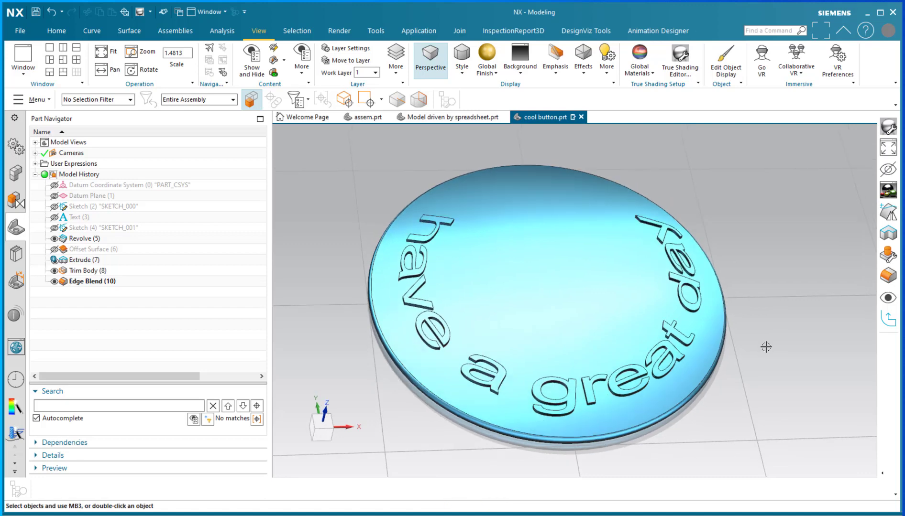
{"action": "mouse_move", "coordinate": [764, 397]}
{"action": "middle_mouse_down"}
{"action": "mouse_move", "coordinate": [762, 387]}
{"action": "mouse_move", "coordinate": [712, 380]}
{"action": "mouse_move", "coordinate": [643, 393]}
{"action": "mouse_move", "coordinate": [638, 420]}
{"action": "mouse_move", "coordinate": [651, 423]}
{"action": "mouse_move", "coordinate": [584, 394]}
{"action": "middle_mouse_up"}
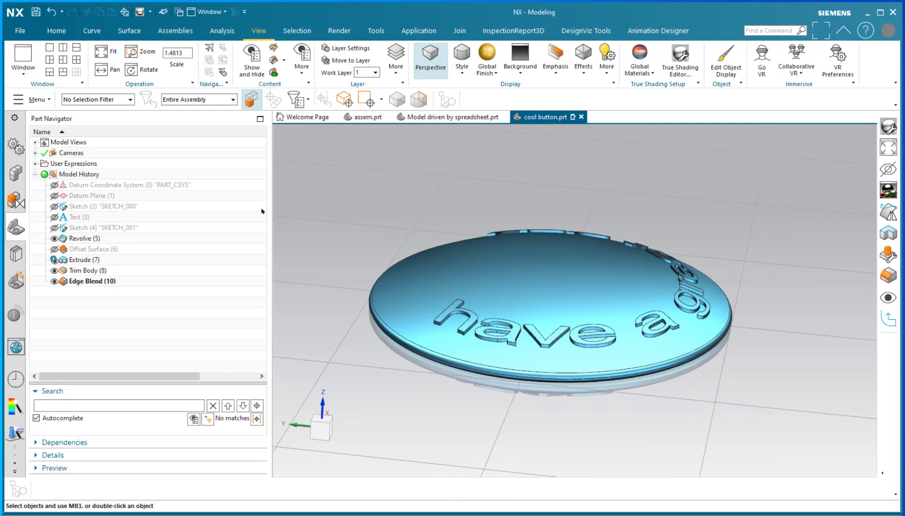
{"action": "left_click_drag", "start_coordinate": [268, 208], "coordinate": [212, 208]}
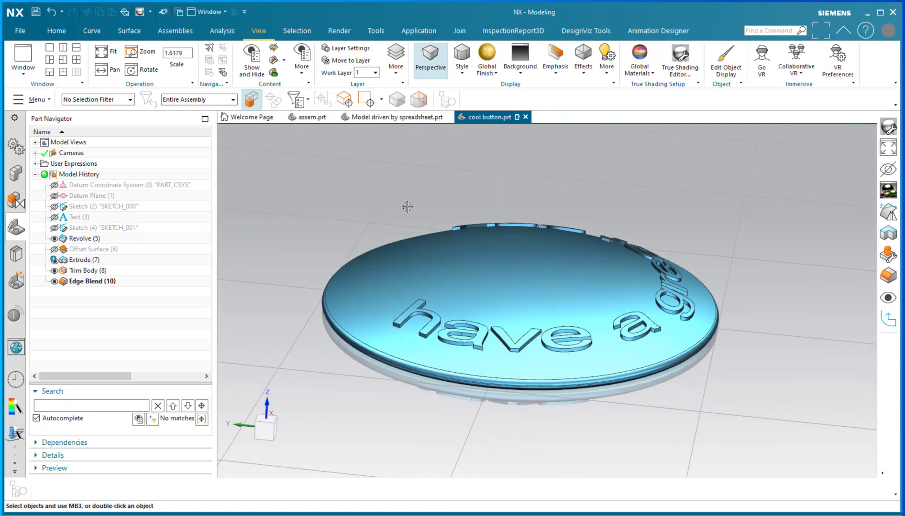
{"action": "mouse_move", "coordinate": [433, 205]}
{"action": "middle_mouse_down"}
{"action": "mouse_move", "coordinate": [443, 207]}
{"action": "mouse_move", "coordinate": [407, 205]}
{"action": "middle_mouse_up"}
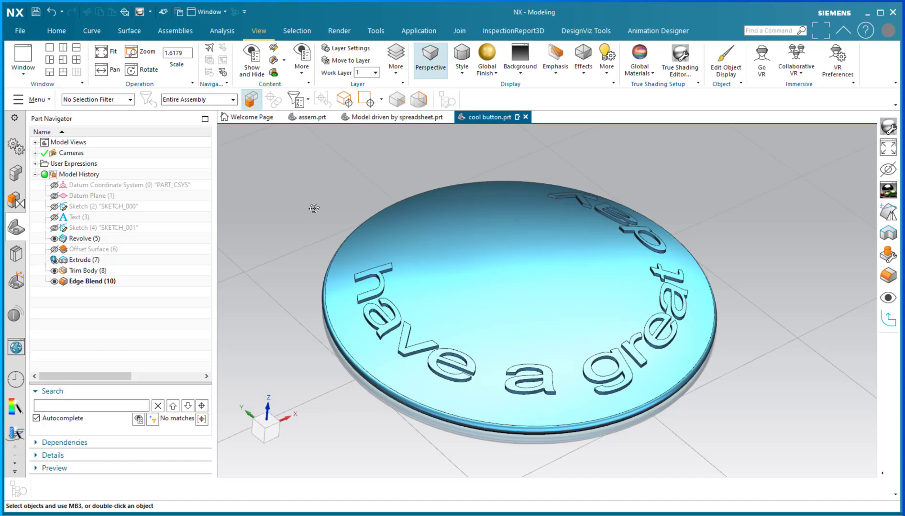
{"action": "mouse_move", "coordinate": [313, 213]}
{"action": "middle_mouse_down"}
{"action": "mouse_move", "coordinate": [309, 225]}
{"action": "mouse_move", "coordinate": [315, 215]}
{"action": "mouse_move", "coordinate": [342, 217]}
{"action": "mouse_move", "coordinate": [309, 228]}
{"action": "middle_mouse_up"}
{"action": "middle_click_drag", "start_coordinate": [770, 391], "coordinate": [755, 394]}
{"action": "right_click", "coordinate": [310, 175]}
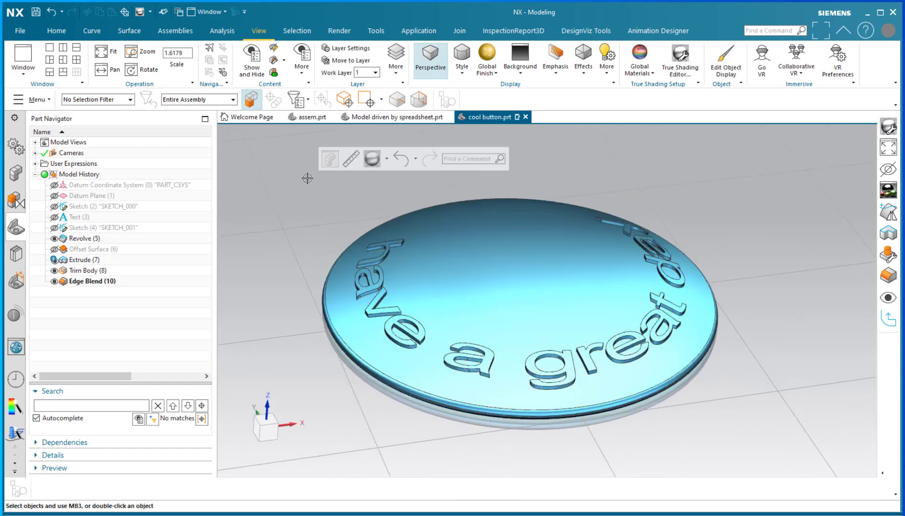
- Change string expression a from 'have a great day' to 'p/n x-002134' and apply it
{"action": "key", "text": "ctrl+e"}
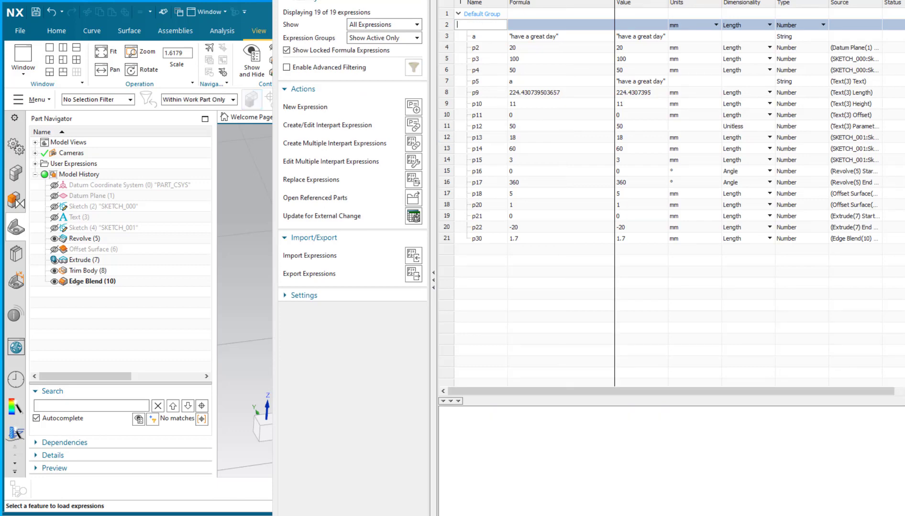
{"action": "mouse_move", "coordinate": [330, 16]}
{"action": "left_mouse_down"}
{"action": "mouse_move", "coordinate": [236, 39]}
{"action": "mouse_move", "coordinate": [85, 30]}
{"action": "left_mouse_up"}
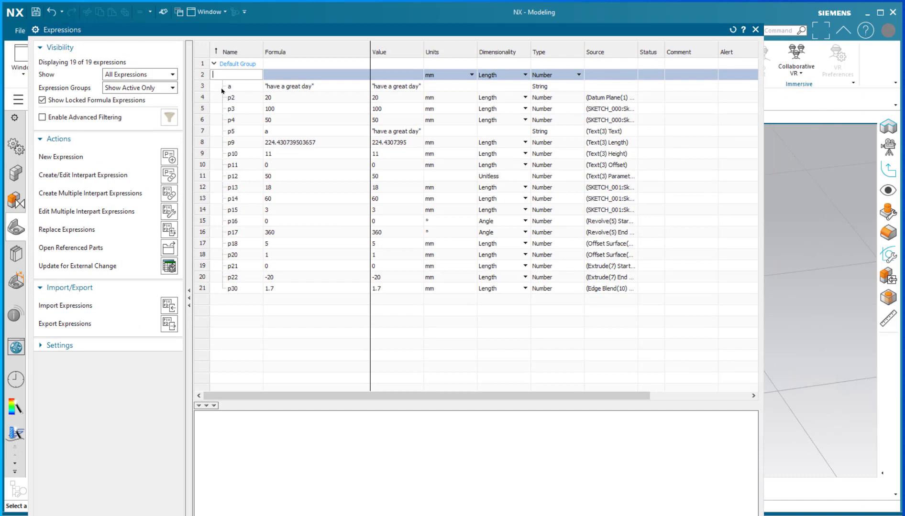
{"action": "left_click", "coordinate": [292, 87]}
{"action": "double_click", "coordinate": [300, 88]}
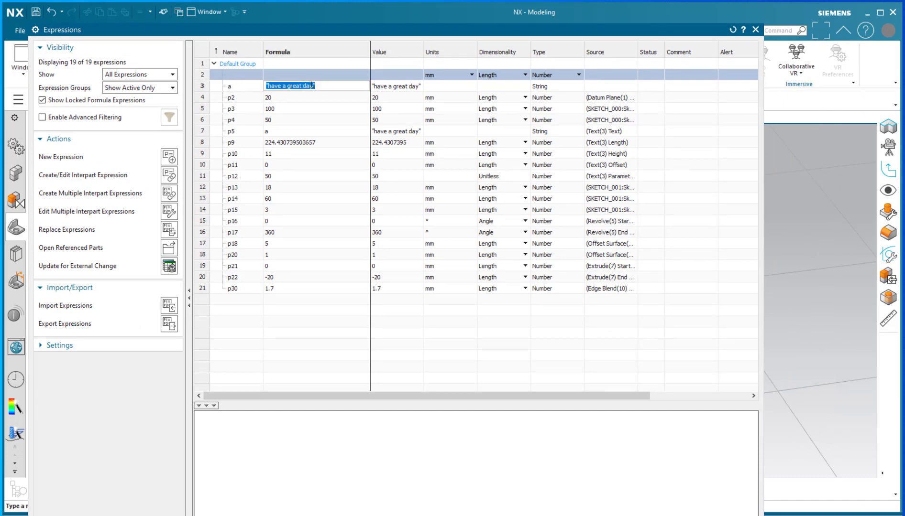
{"action": "left_click", "coordinate": [313, 85]}
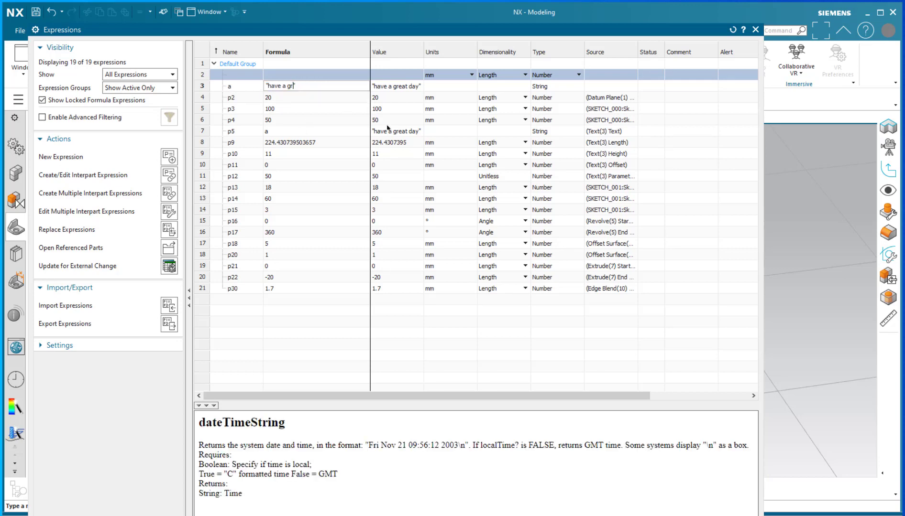
{"action": "key", "text": "BackSpace"}
{"action": "key", "text": "BackSpace"}
{"action": "key", "text": "BackSpace"}
{"action": "key", "text": "BackSpace"}
{"action": "key", "text": "BackSpace"}
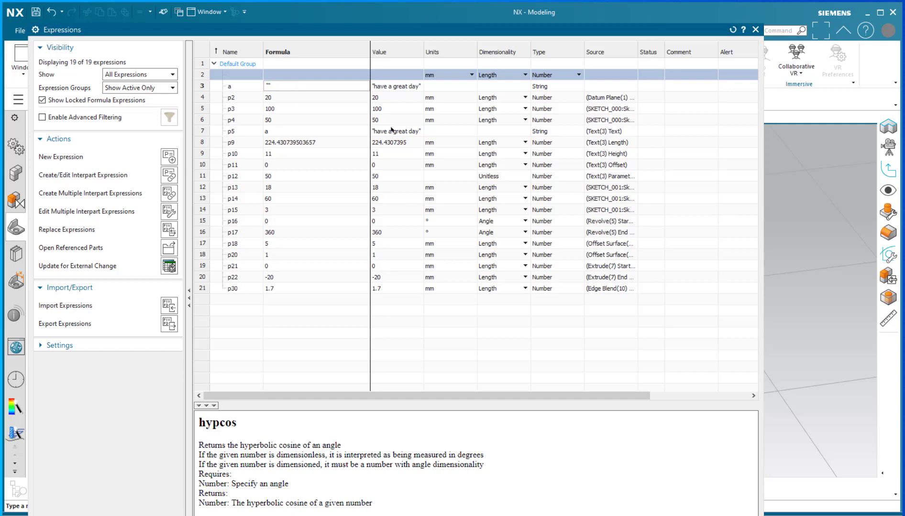
{"action": "type", "text": "p/n x-002134"}
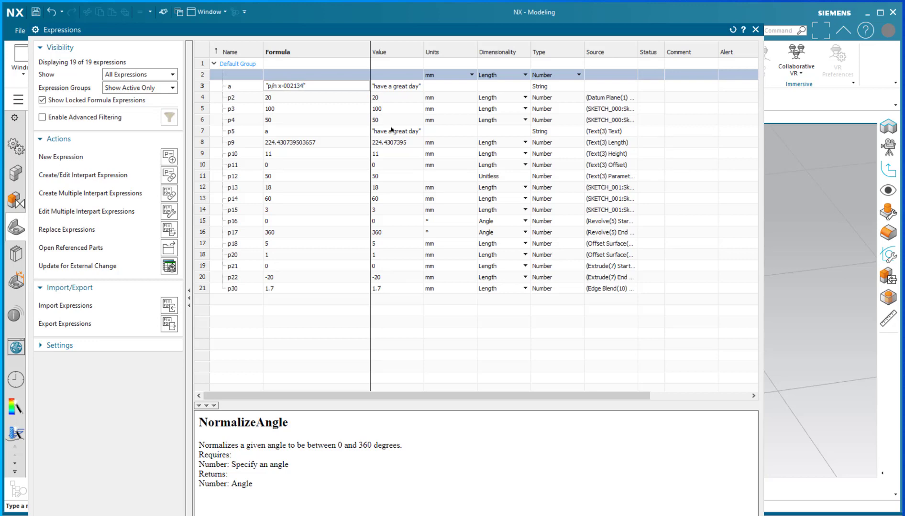
{"action": "key", "text": "Return"}
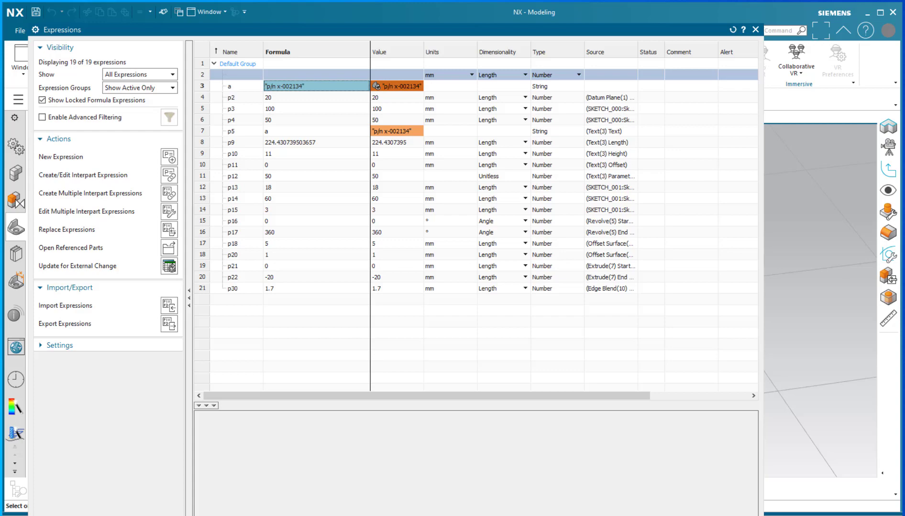
{"action": "key", "text": "Return"}
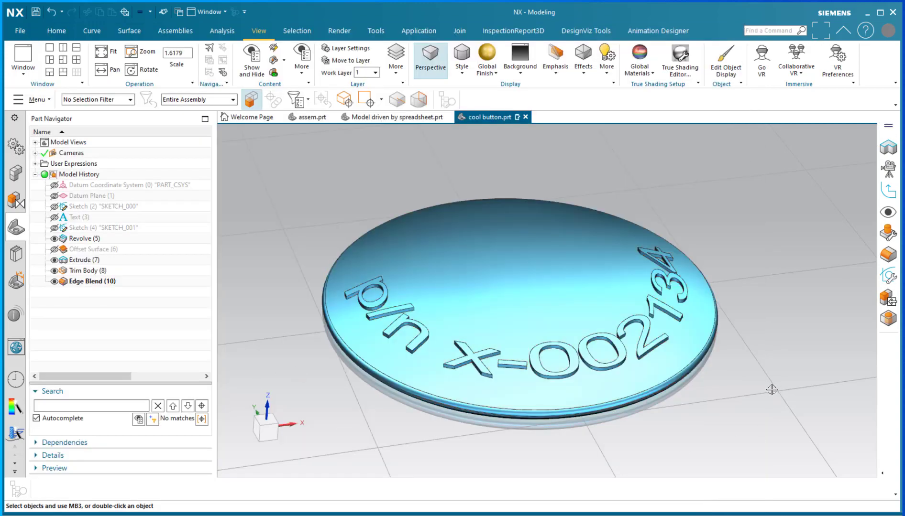
{"action": "mouse_move", "coordinate": [773, 392]}
{"action": "middle_mouse_down"}
{"action": "mouse_move", "coordinate": [754, 383]}
{"action": "mouse_move", "coordinate": [763, 380]}
{"action": "middle_mouse_up"}
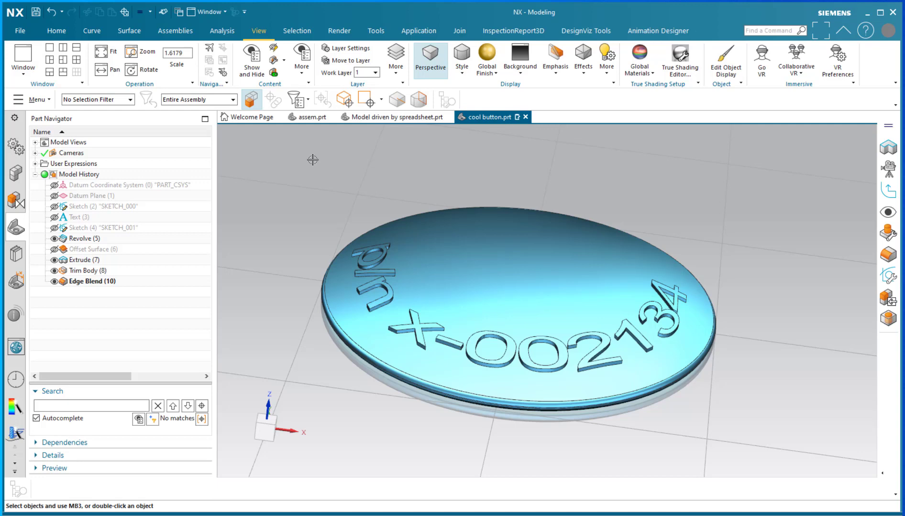
{"action": "mouse_move", "coordinate": [326, 186]}
{"action": "middle_mouse_down"}
{"action": "mouse_move", "coordinate": [318, 186]}
{"action": "mouse_move", "coordinate": [325, 202]}
{"action": "mouse_move", "coordinate": [362, 210]}
{"action": "middle_mouse_up"}
{"action": "scroll", "coordinate": [318, 189], "scroll_direction": "down", "scroll_amount": 2}
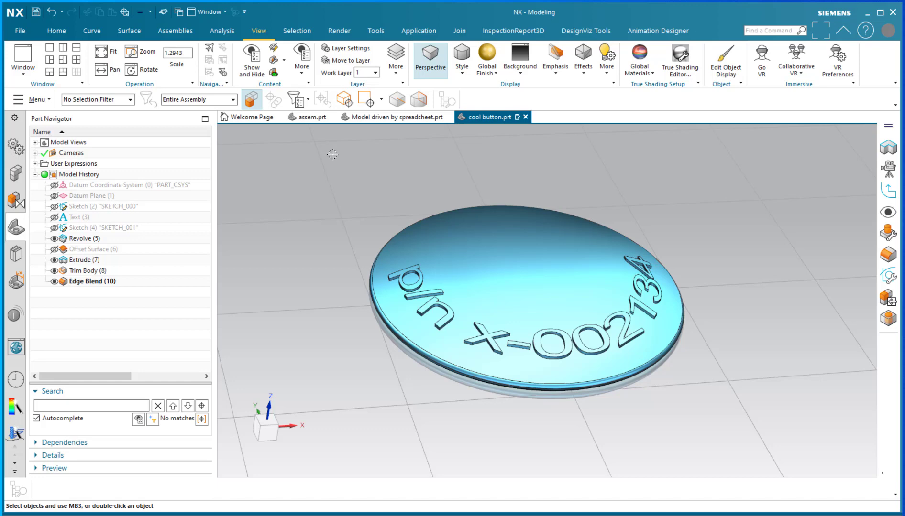
- Roll the history back to the start and step forward through the sketches, Text and revolved disc
{"action": "key", "text": "ctrl+Home"}
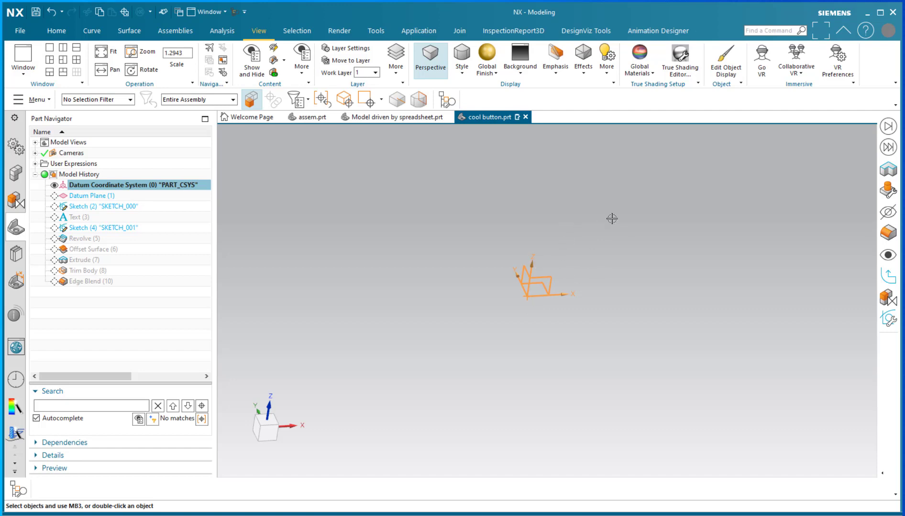
{"action": "key", "text": "ctrl+shift+Right"}
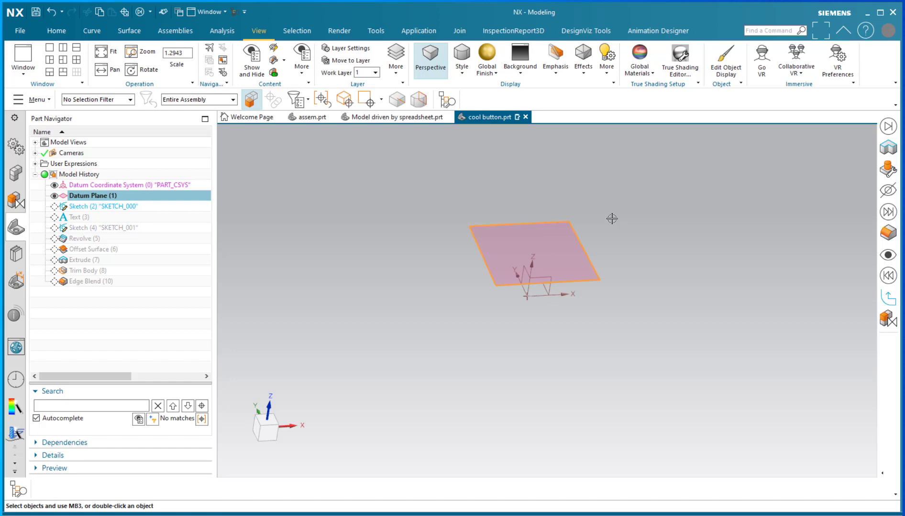
{"action": "key", "text": "ctrl+shift+Right"}
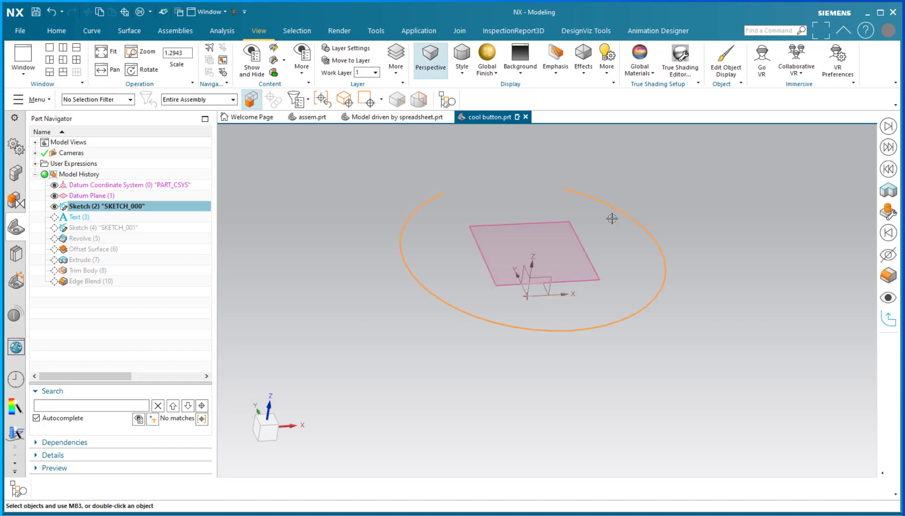
{"action": "key", "text": "ctrl+shift+Right"}
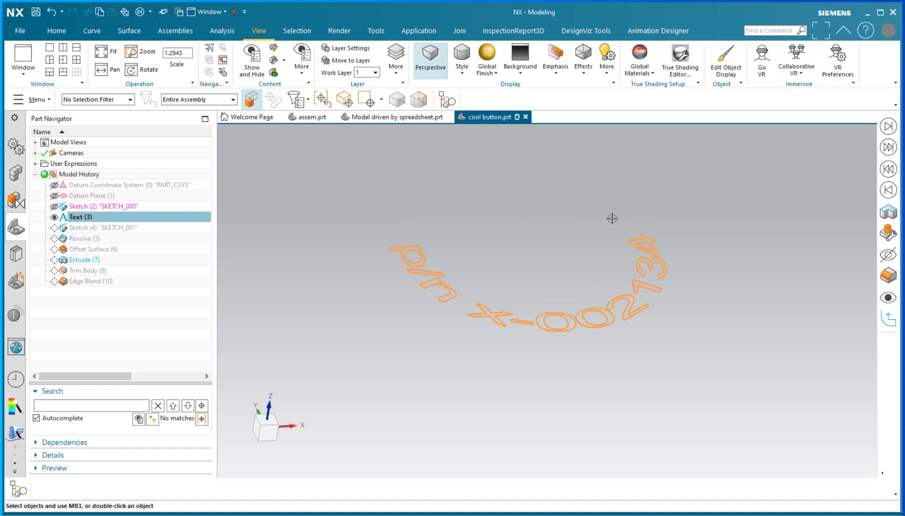
{"action": "key", "text": "ctrl+shift+Right"}
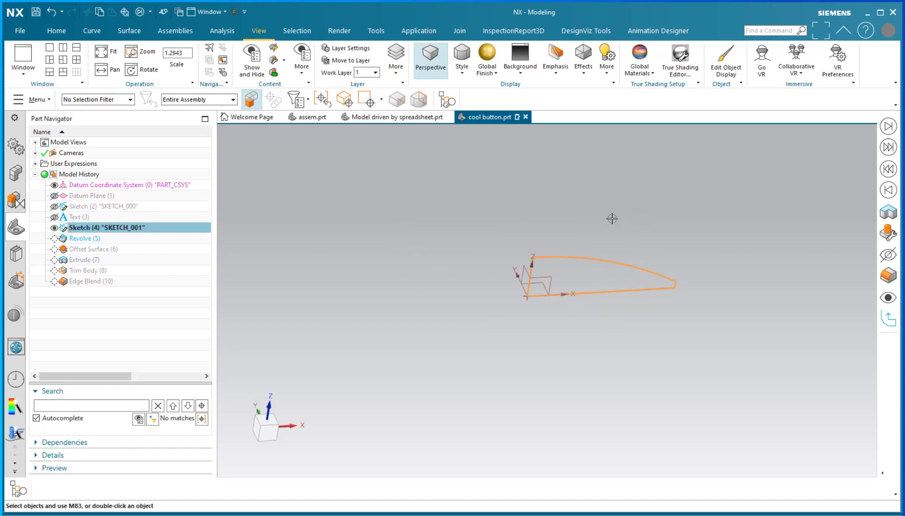
{"action": "key", "text": "ctrl+shift+Right"}
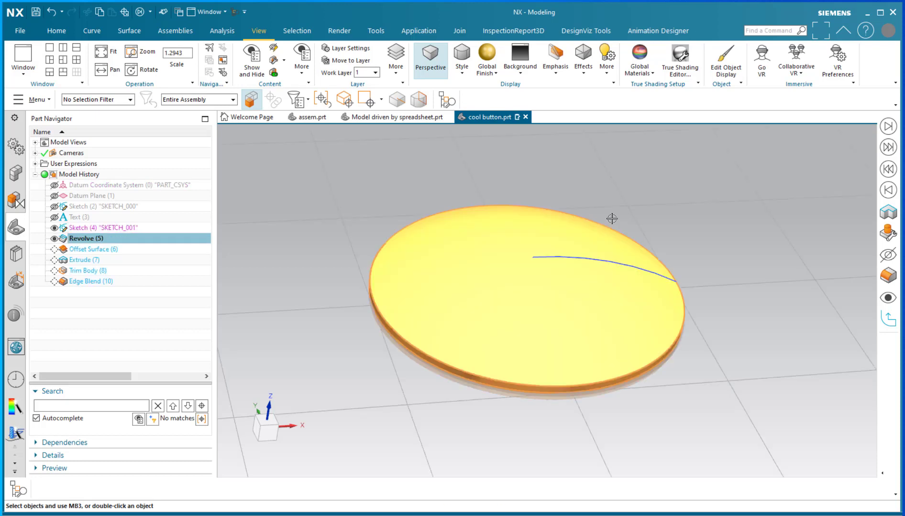
- Step forward through offset surface, extruded text, trim and edge blend, then inspect the disc
{"action": "key", "text": "ctrl+shift+Right"}
{"action": "key", "text": "ctrl+shift+Right"}
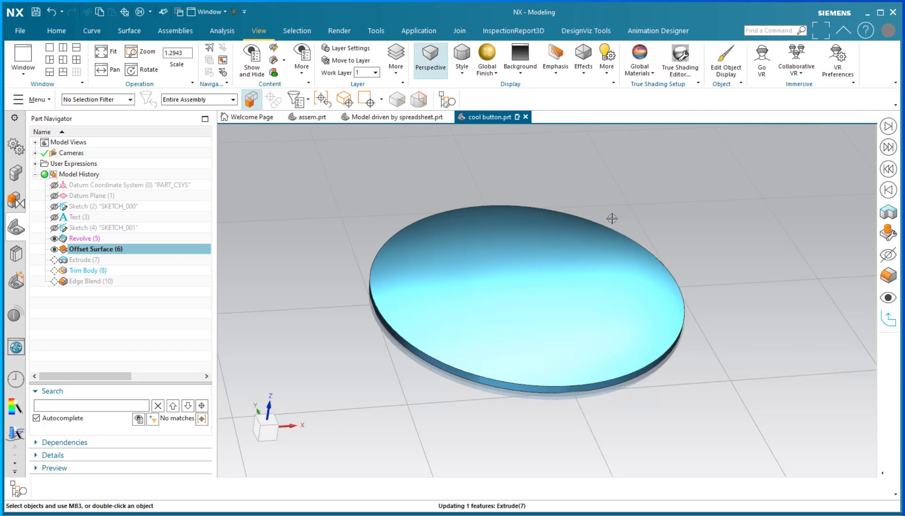
{"action": "key", "text": "ctrl+shift+Right"}
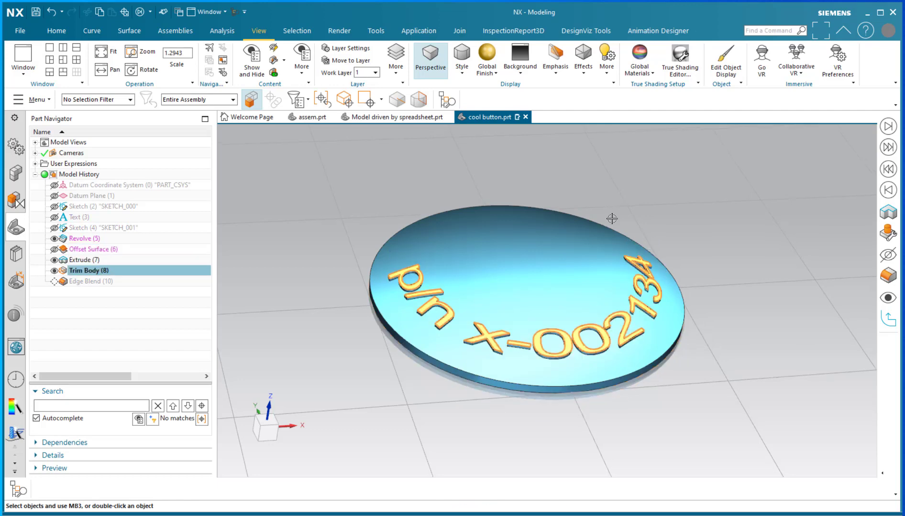
{"action": "key", "text": "ctrl+shift+Right"}
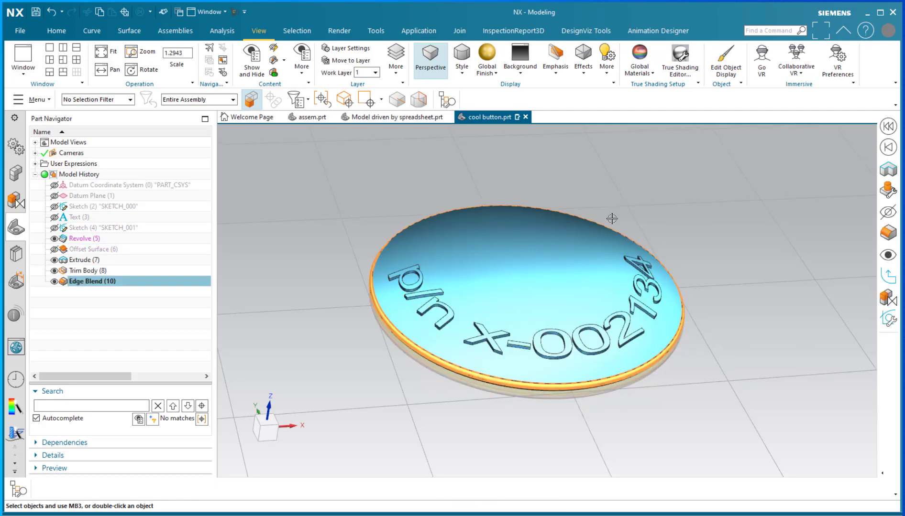
{"action": "key", "text": "Escape"}
{"action": "middle_click_drag", "start_coordinate": [727, 256], "coordinate": [720, 233]}
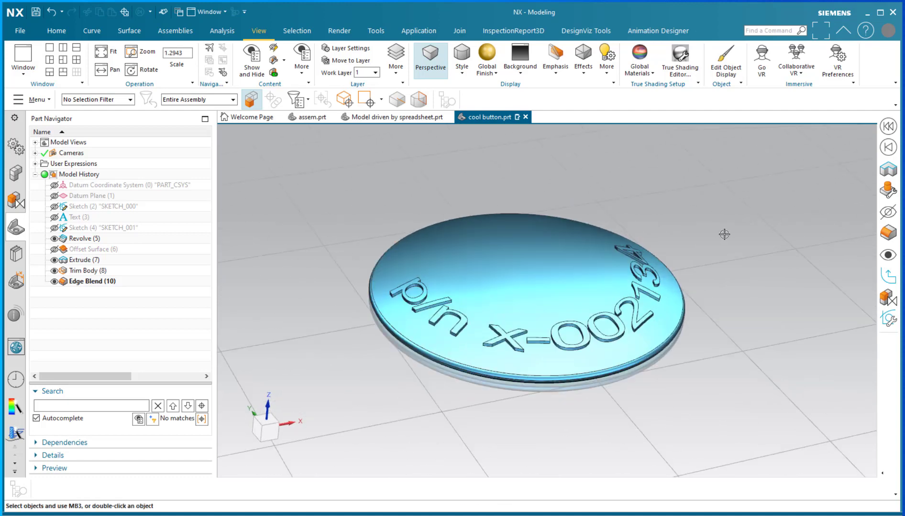
{"action": "mouse_move", "coordinate": [724, 233]}
{"action": "middle_mouse_down"}
{"action": "mouse_move", "coordinate": [729, 265]}
{"action": "mouse_move", "coordinate": [724, 244]}
{"action": "middle_mouse_up"}
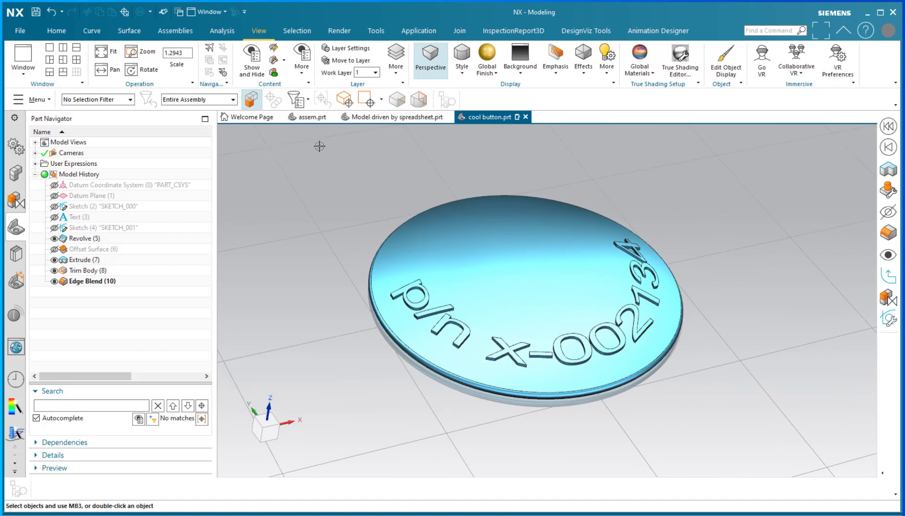
- Create a new blank model part and bring up its empty expressions editor
{"action": "left_click", "coordinate": [21, 30]}
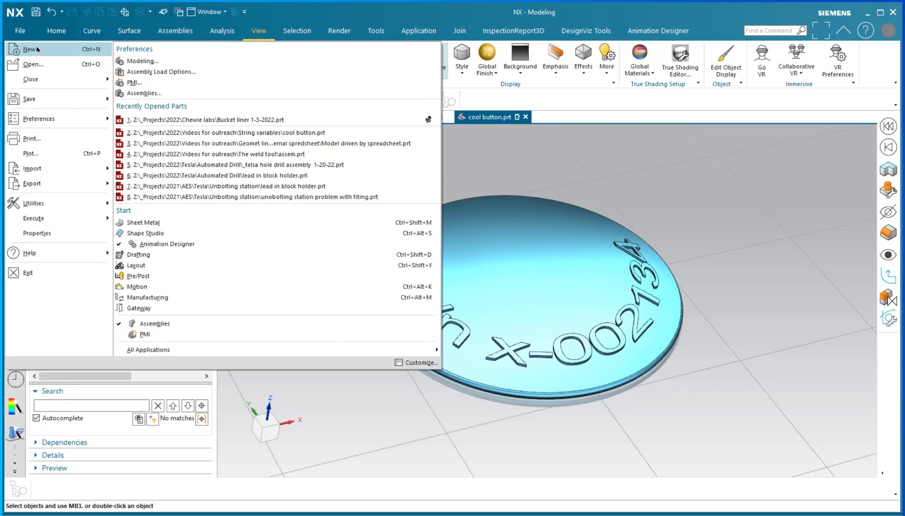
{"action": "left_click", "coordinate": [43, 49]}
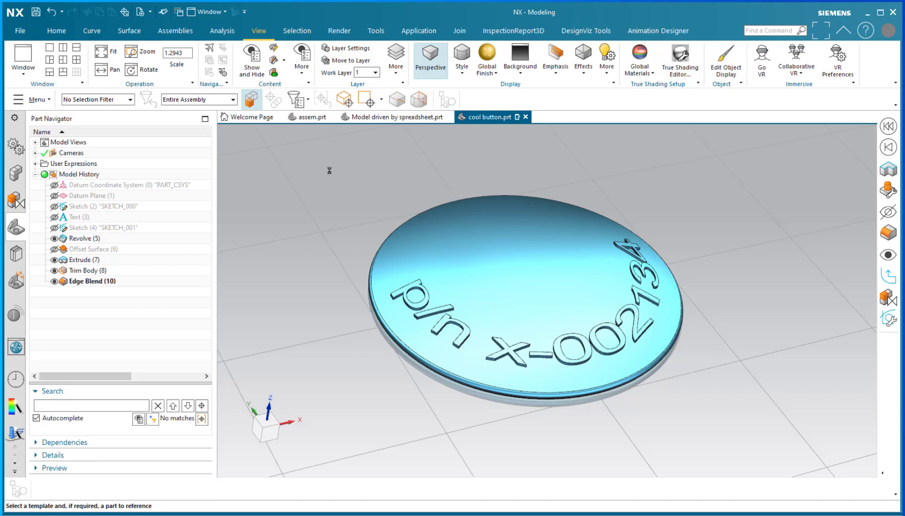
{"action": "key", "text": "BackSpace"}
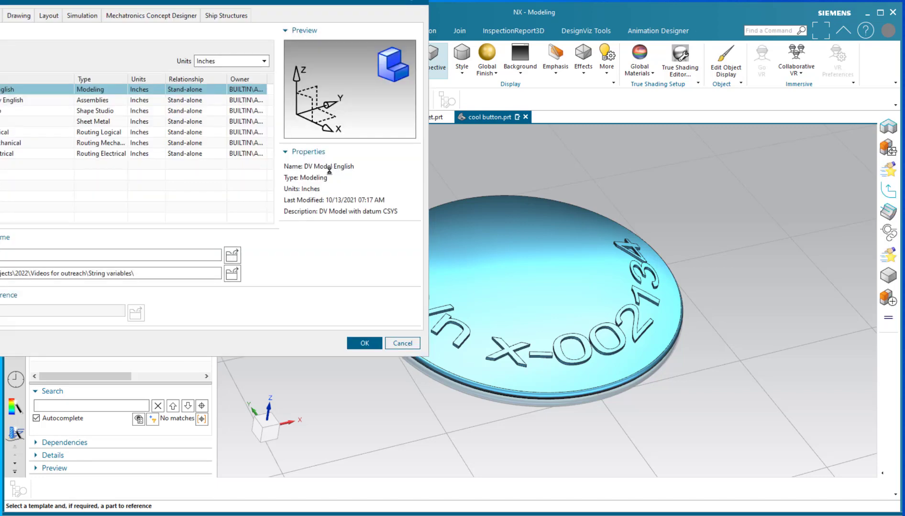
{"action": "key", "text": "Return"}
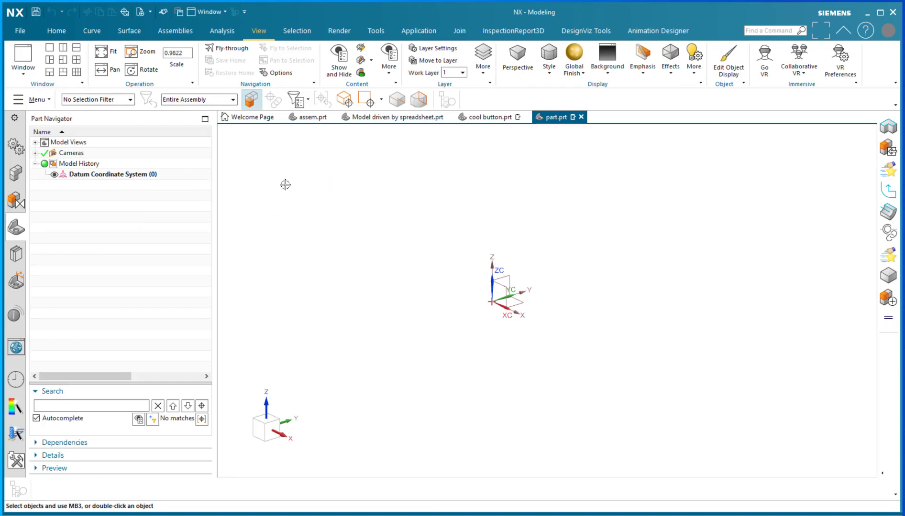
{"action": "key", "text": "ctrl+e"}
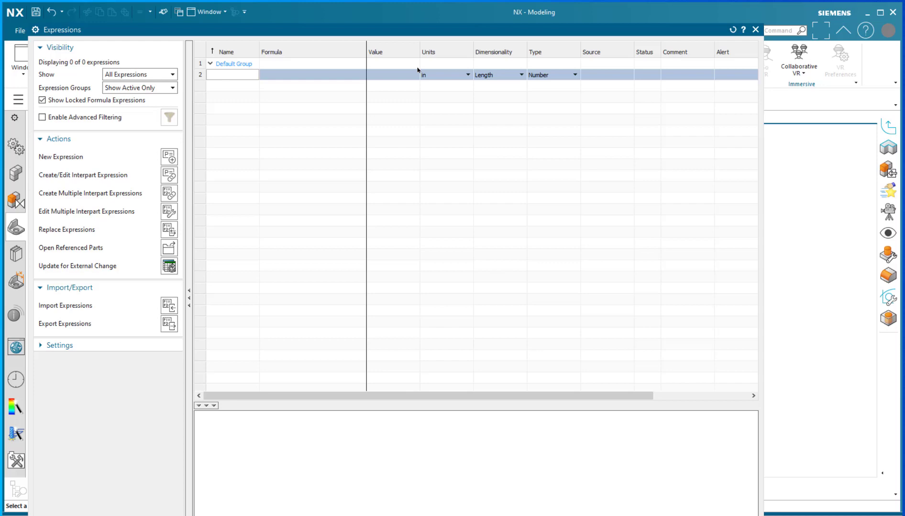
- Add a String user expression named b with value 'hello'
{"action": "left_click", "coordinate": [574, 75]}
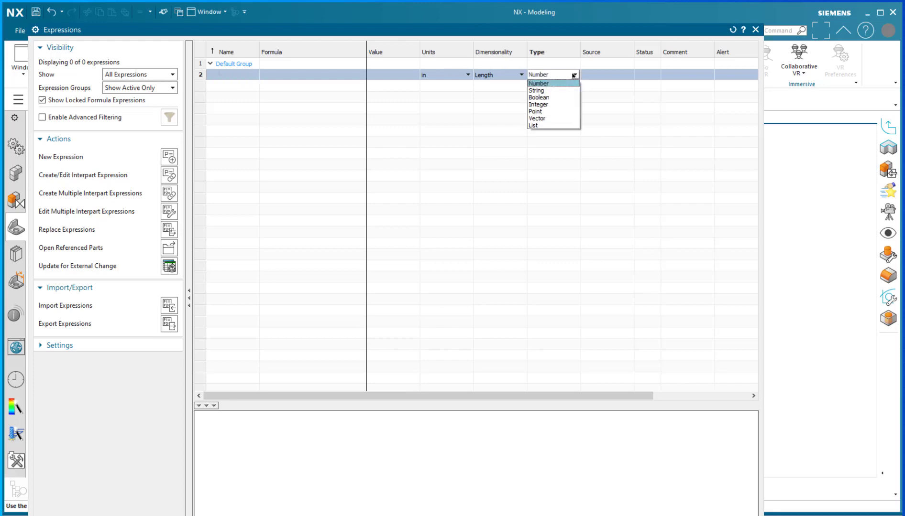
{"action": "left_click", "coordinate": [552, 91]}
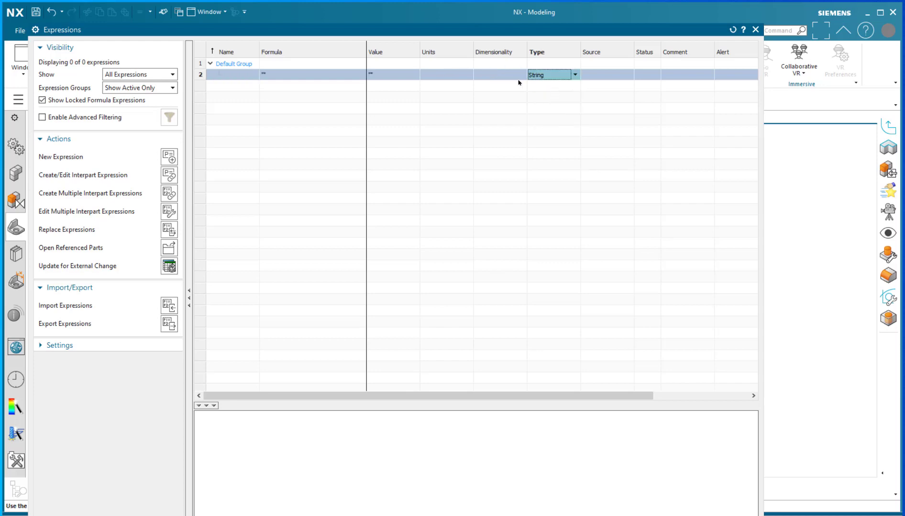
{"action": "left_click", "coordinate": [220, 75]}
{"action": "type", "text": "b"}
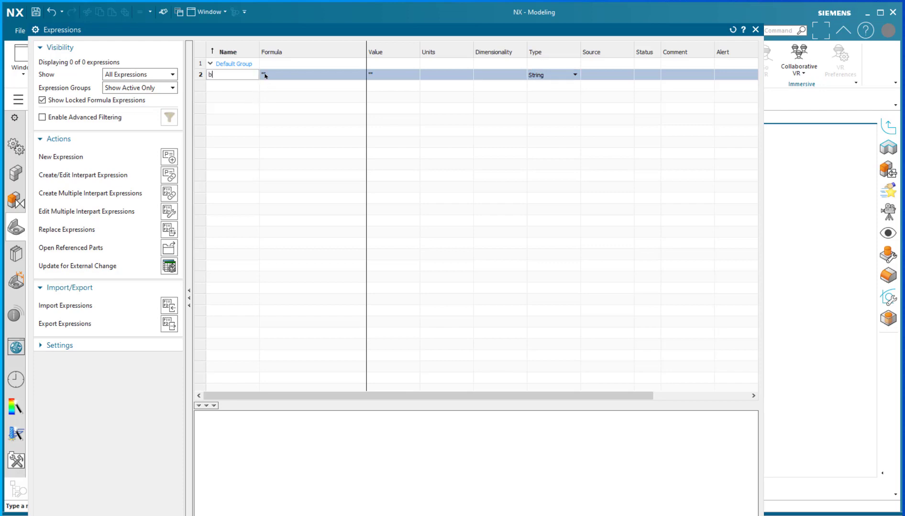
{"action": "left_click", "coordinate": [264, 75]}
{"action": "left_click", "coordinate": [264, 76]}
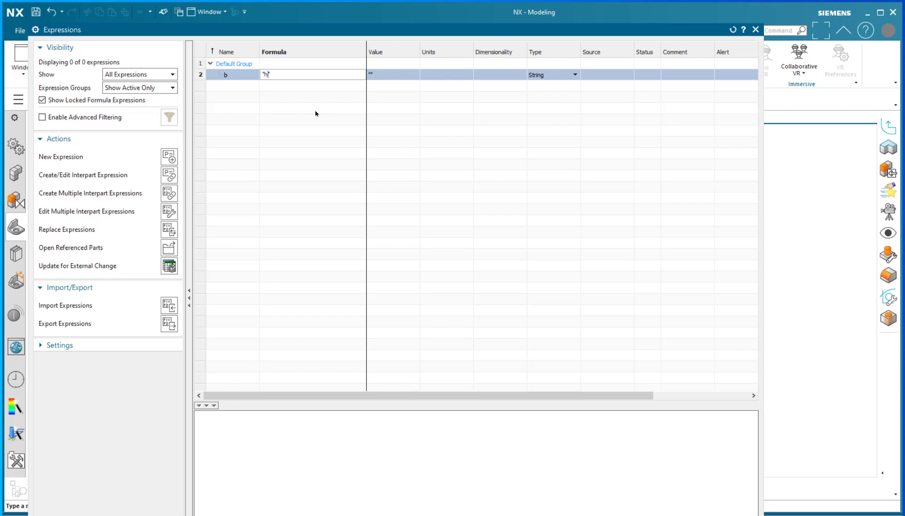
{"action": "type", "text": "ello"}
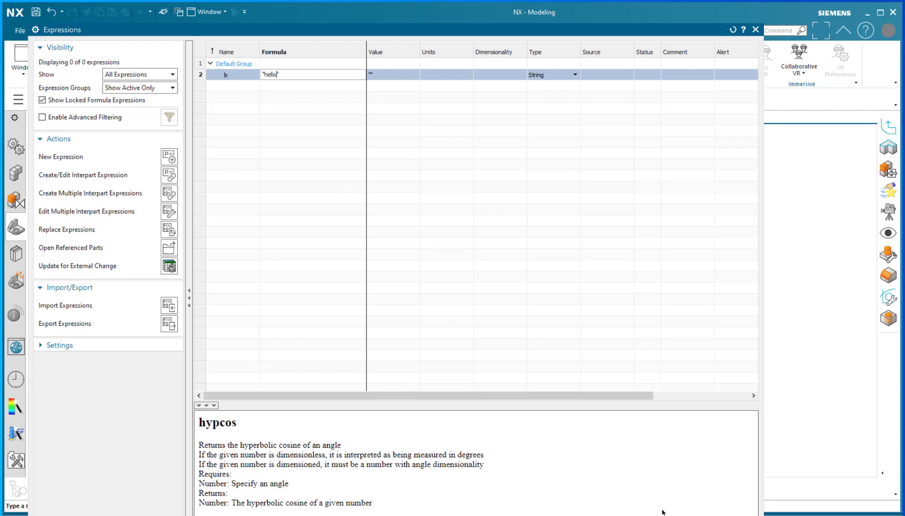
{"action": "key", "text": "Return"}
{"action": "key", "text": "Return"}
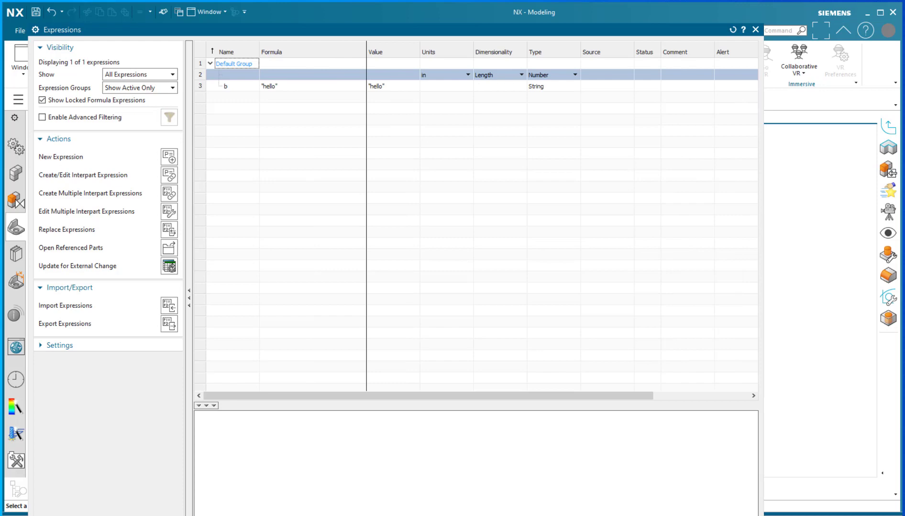
- Close the expressions editor and start a new sketch placed on the XY plane
{"action": "middle_click", "coordinate": [578, 464]}
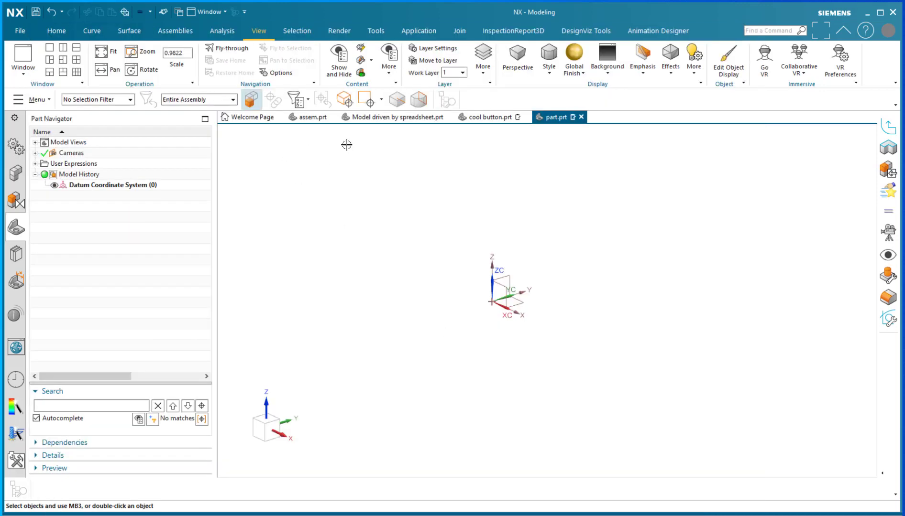
{"action": "middle_click_drag", "start_coordinate": [404, 226], "coordinate": [392, 239]}
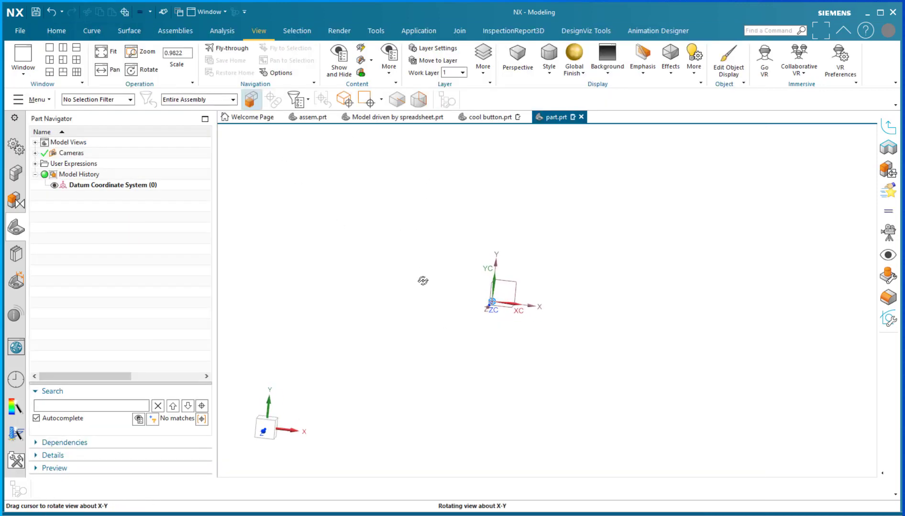
{"action": "middle_click_drag", "start_coordinate": [325, 212], "coordinate": [234, 191]}
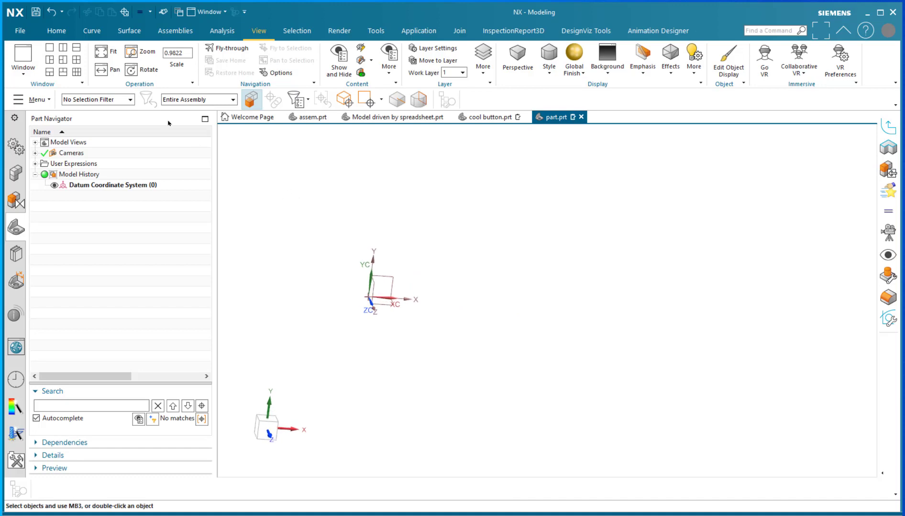
{"action": "left_click", "coordinate": [91, 30]}
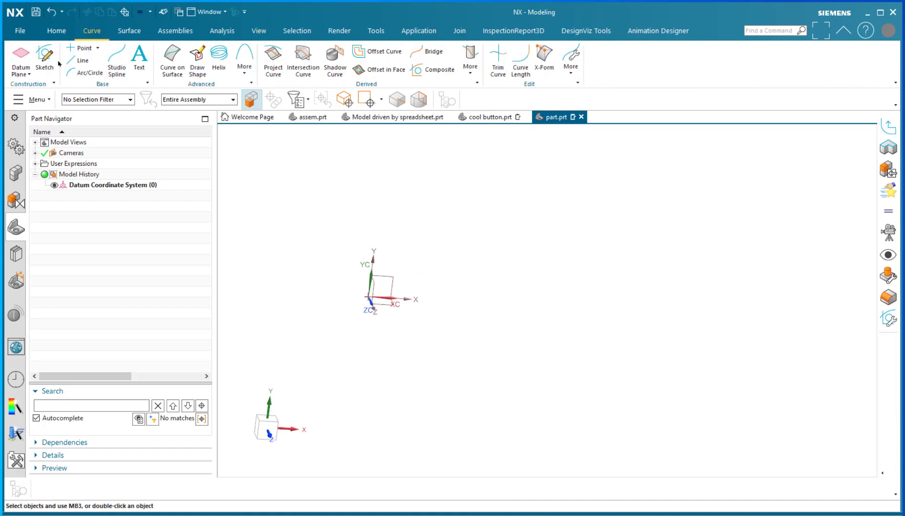
{"action": "left_click", "coordinate": [26, 61]}
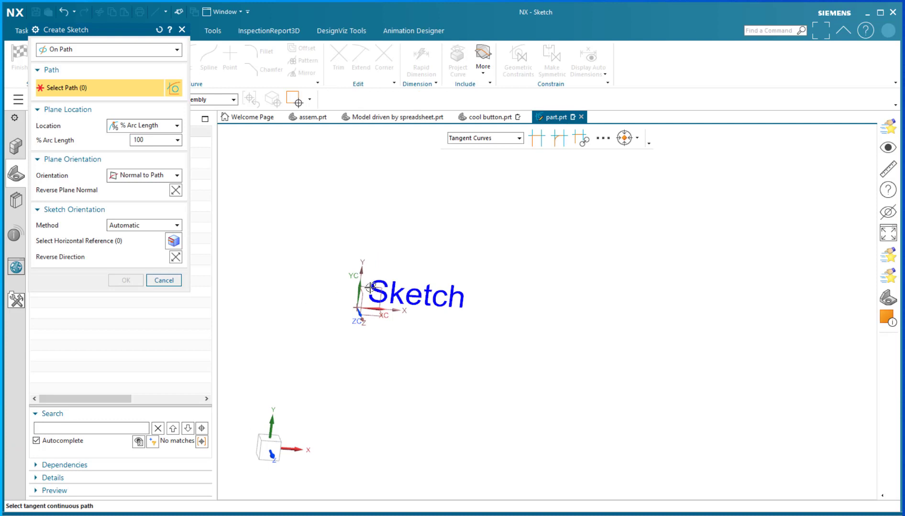
{"action": "left_click", "coordinate": [106, 49]}
{"action": "left_click", "coordinate": [63, 63]}
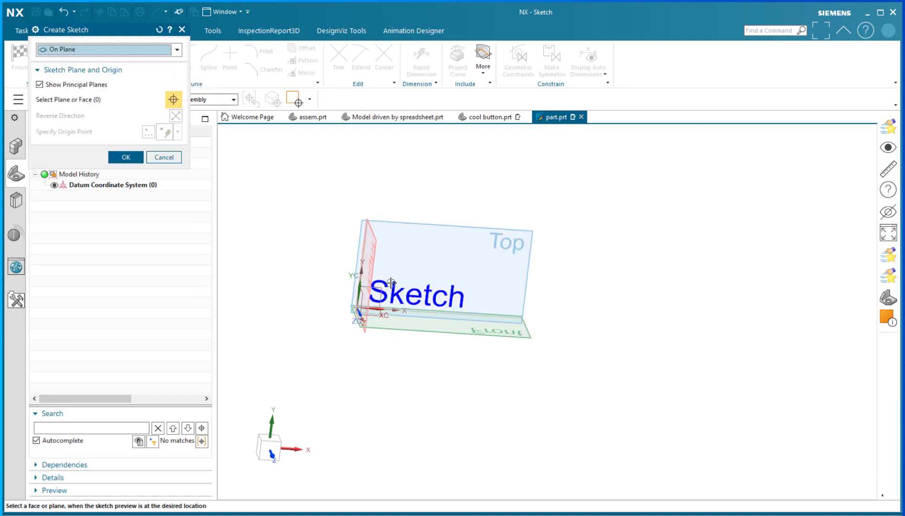
{"action": "left_click", "coordinate": [383, 289]}
{"action": "left_click", "coordinate": [125, 157]}
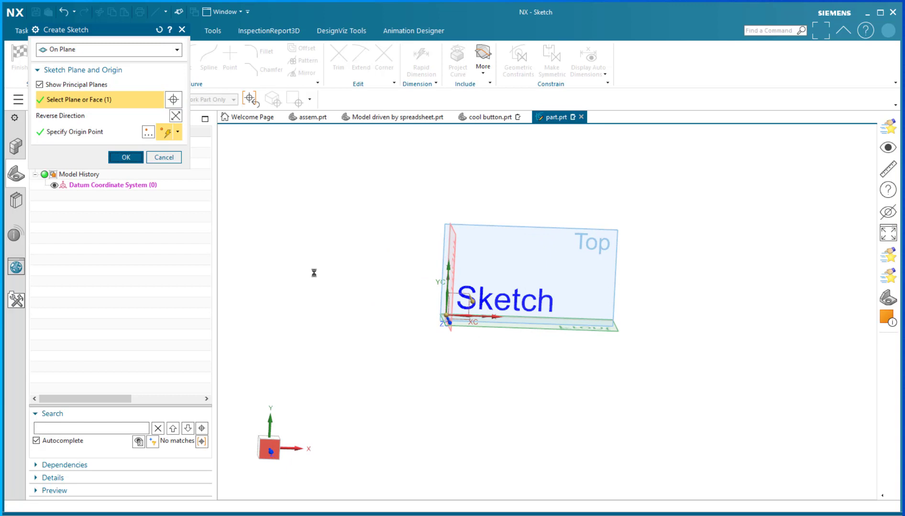
- Draw a shallow three-point arc spanning across the origin and finish the sketch
{"action": "left_click", "coordinate": [188, 58]}
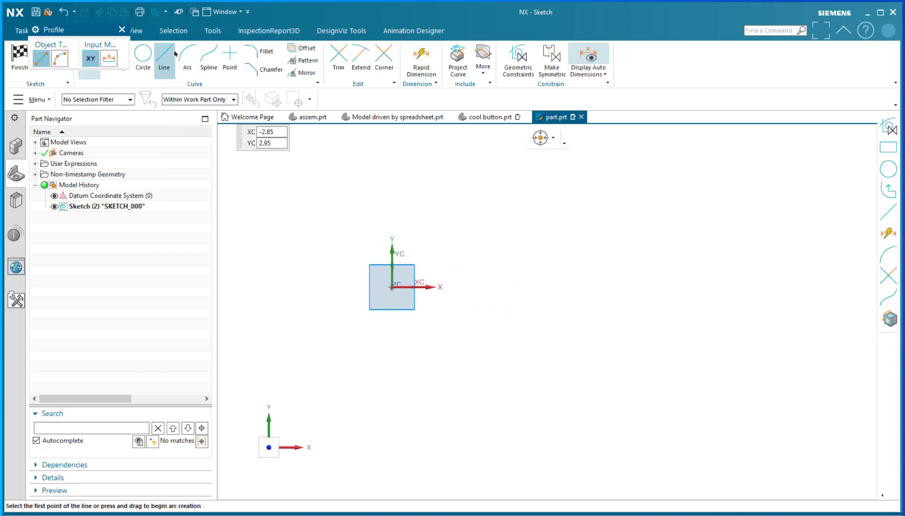
{"action": "left_click", "coordinate": [277, 289]}
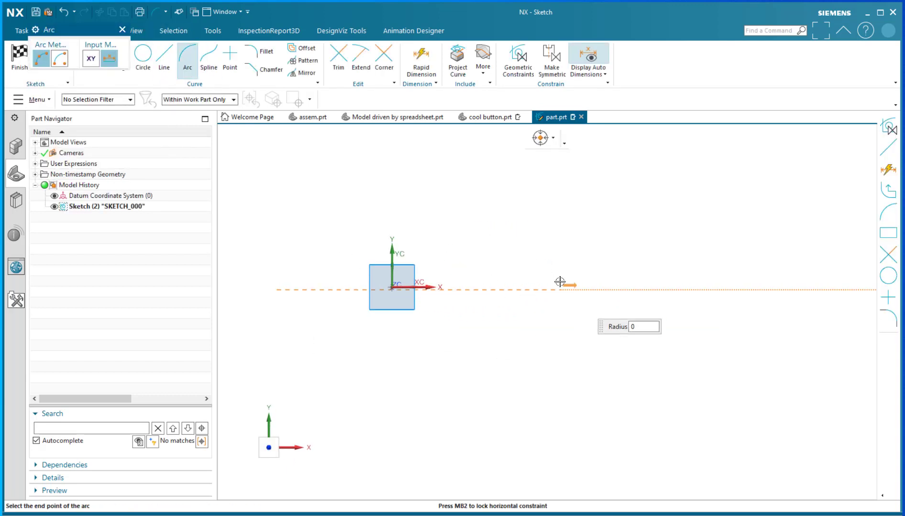
{"action": "left_click", "coordinate": [559, 289]}
{"action": "left_click", "coordinate": [473, 255]}
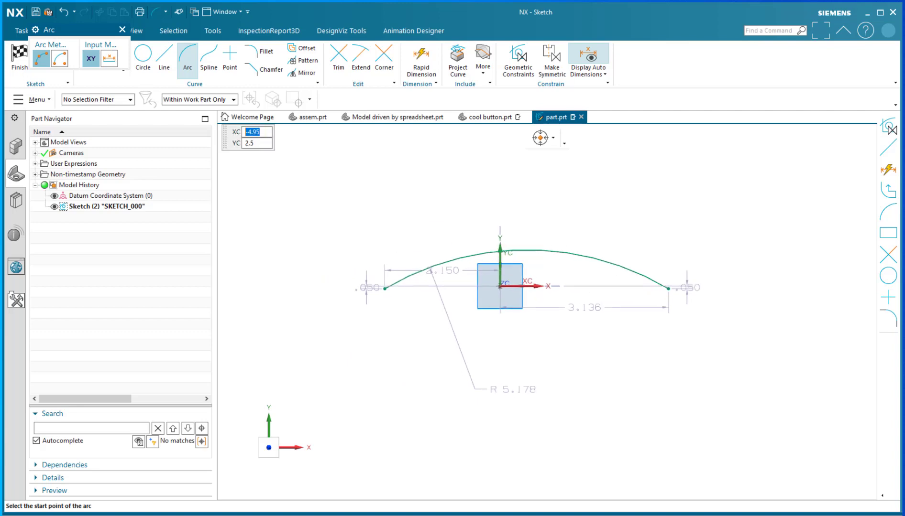
{"action": "key", "text": "ctrl+q"}
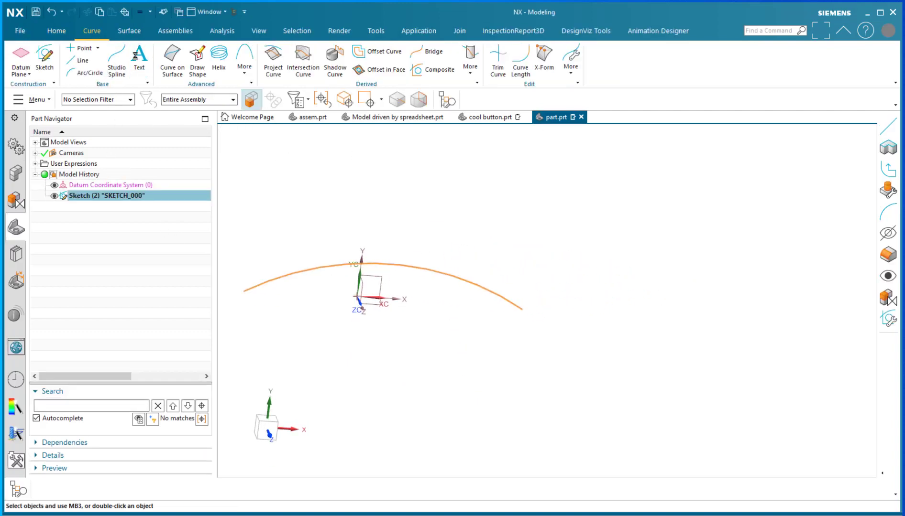
- Place on-curve text along the arc, reversed in direction and oriented naturally to the curve
{"action": "left_click", "coordinate": [136, 57]}
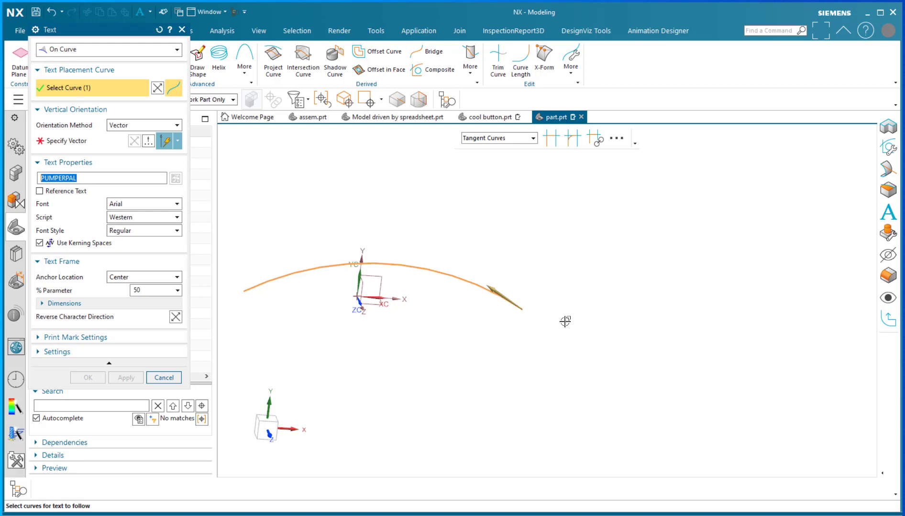
{"action": "double_click", "coordinate": [495, 291]}
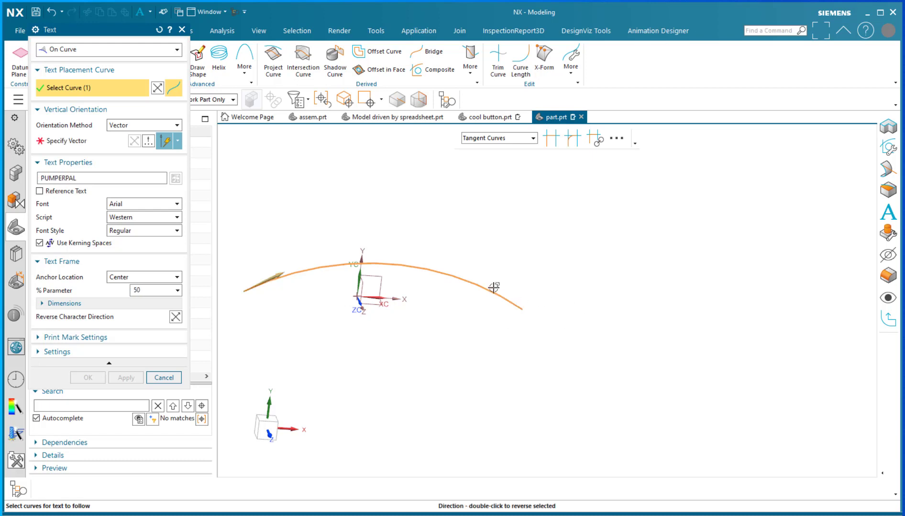
{"action": "left_click", "coordinate": [65, 141]}
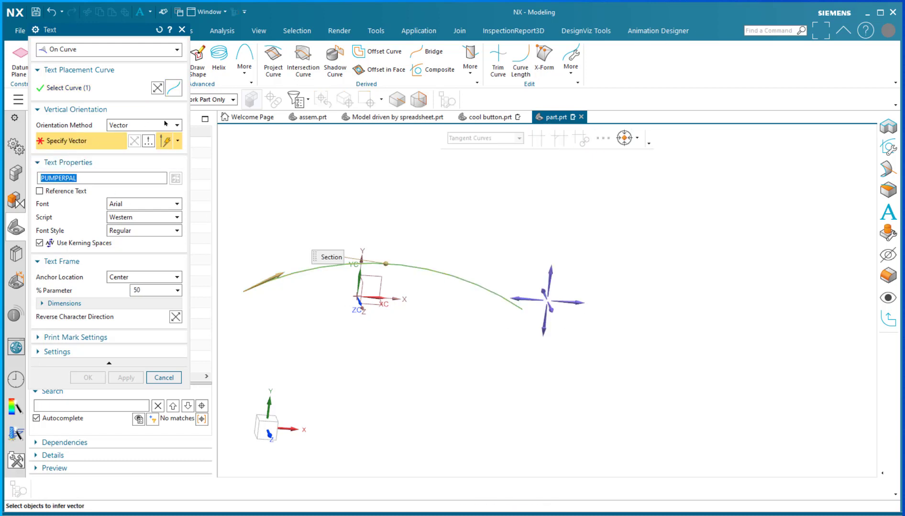
{"action": "left_click", "coordinate": [144, 124]}
{"action": "left_click", "coordinate": [120, 136]}
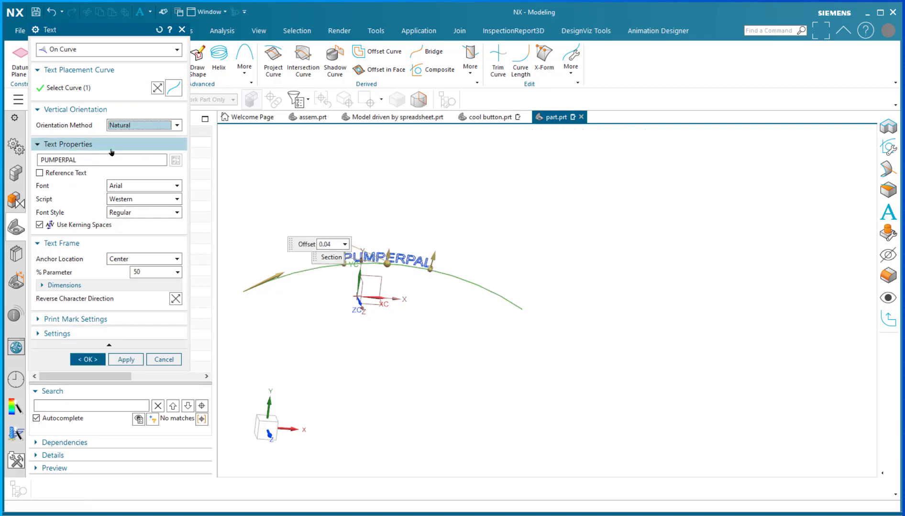
- Drive the text from expression b ('hello'), enlarge and lengthen it, and create the Text feature
{"action": "left_click", "coordinate": [39, 172]}
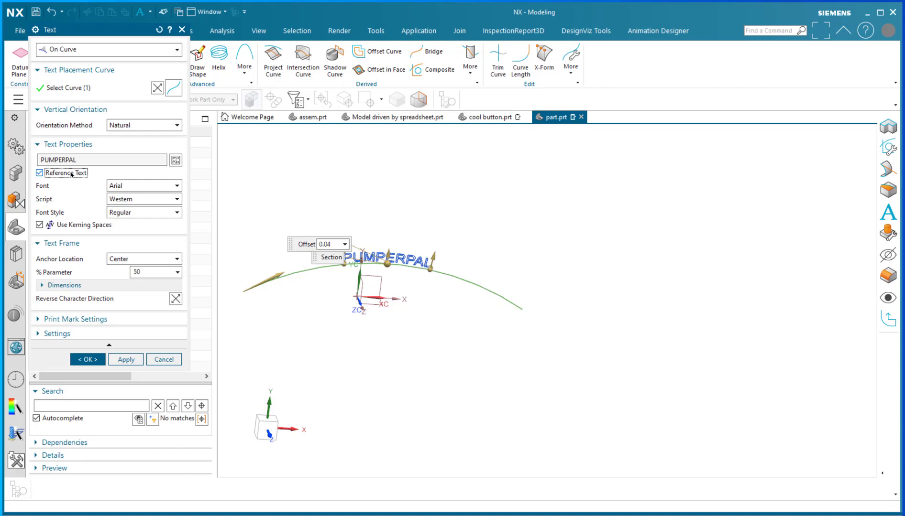
{"action": "left_click", "coordinate": [176, 160]}
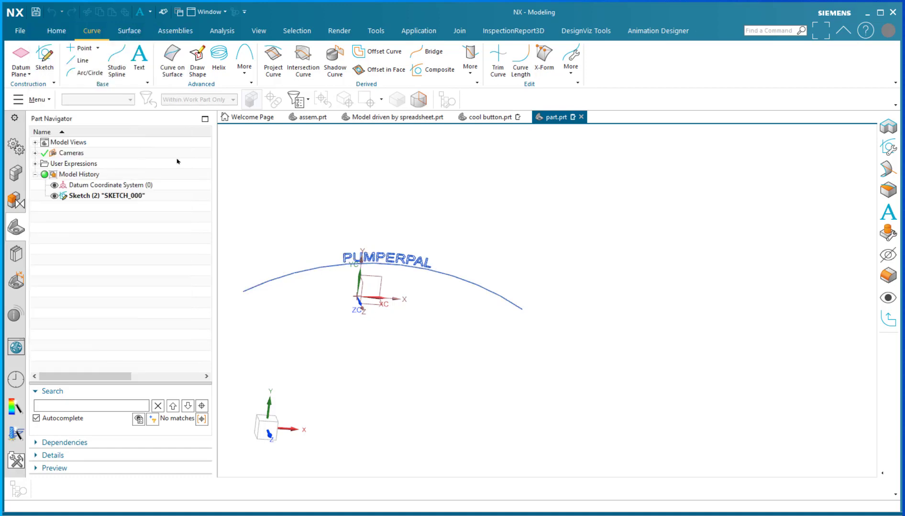
{"action": "left_click", "coordinate": [52, 74]}
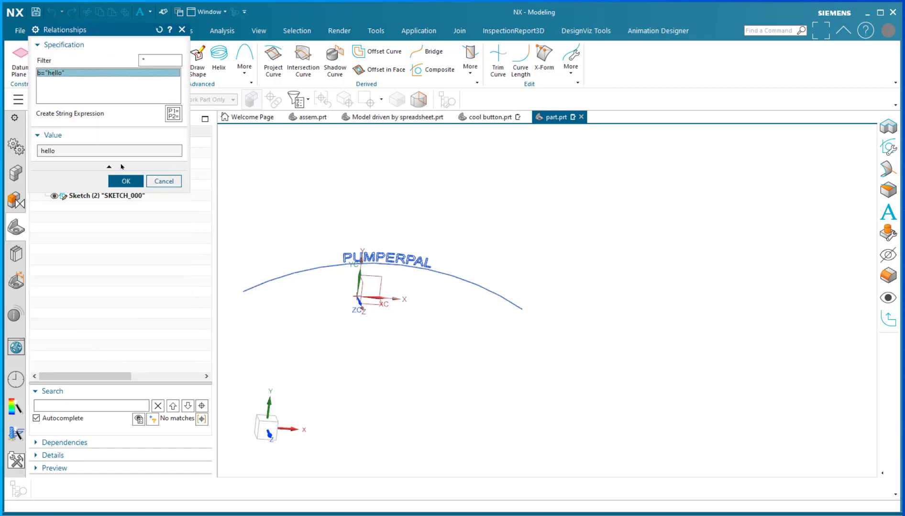
{"action": "left_click", "coordinate": [125, 182]}
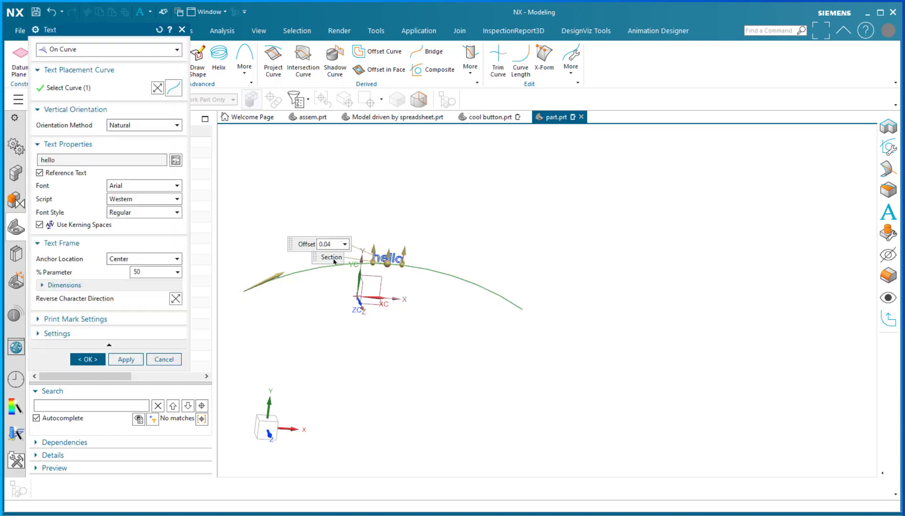
{"action": "left_click_drag", "start_coordinate": [373, 251], "coordinate": [364, 206]}
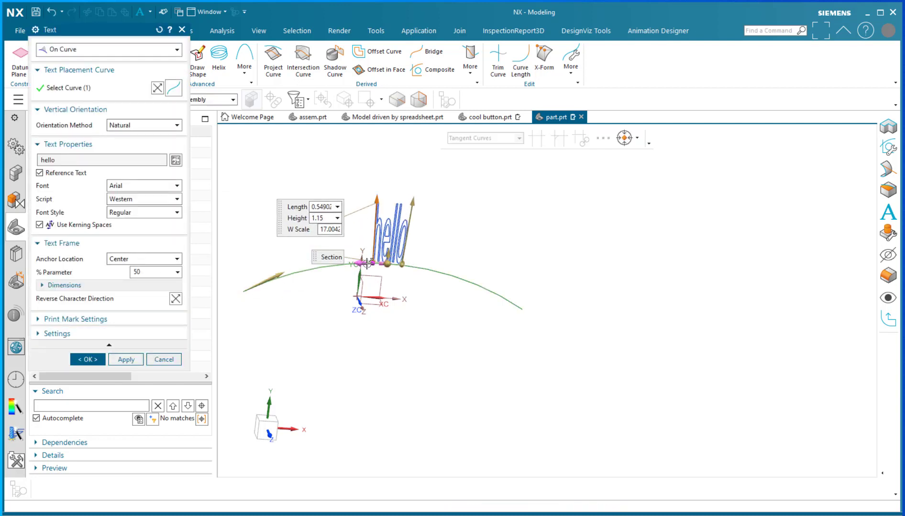
{"action": "left_click_drag", "start_coordinate": [312, 274], "coordinate": [297, 279]}
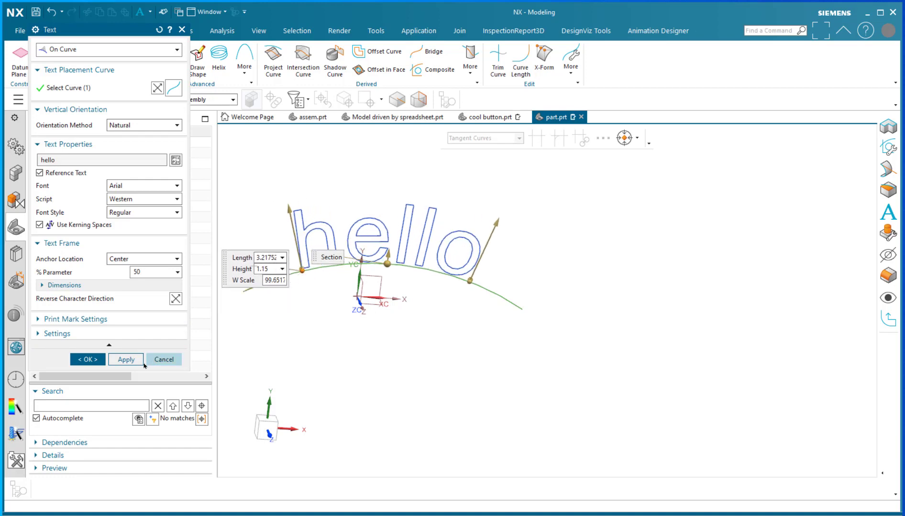
{"action": "left_click", "coordinate": [87, 360]}
{"action": "middle_click_drag", "start_coordinate": [352, 177], "coordinate": [429, 200], "text": "shift"}
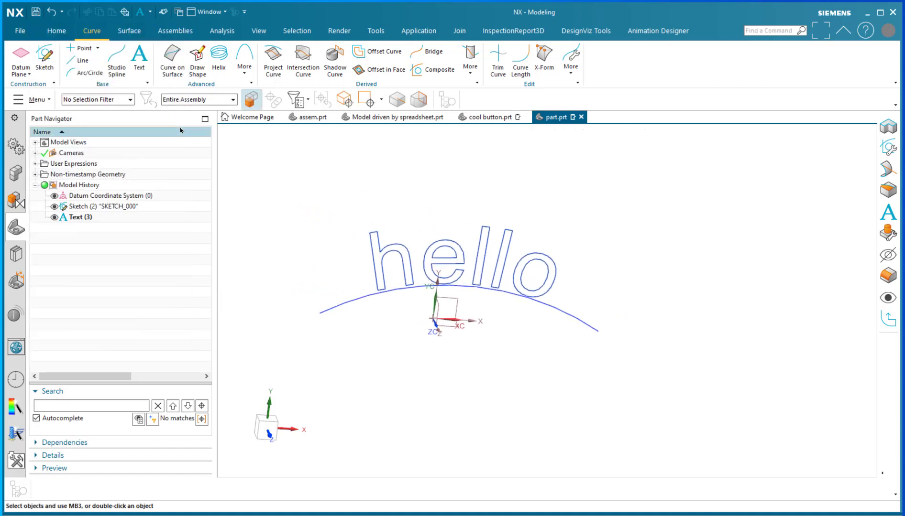
- Extrude the hello letter outlines (Infer Curves) 0.3 deep into solid 3D text
{"action": "left_click", "coordinate": [56, 31]}
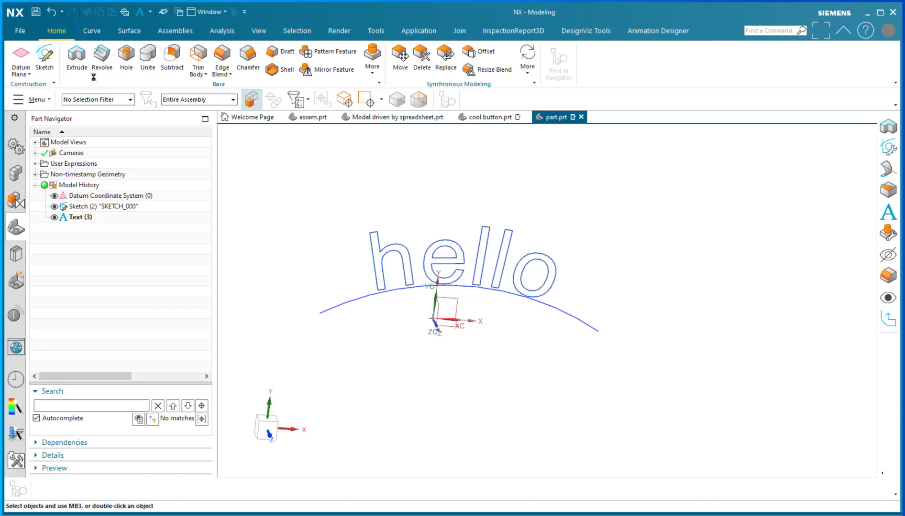
{"action": "left_click", "coordinate": [86, 61]}
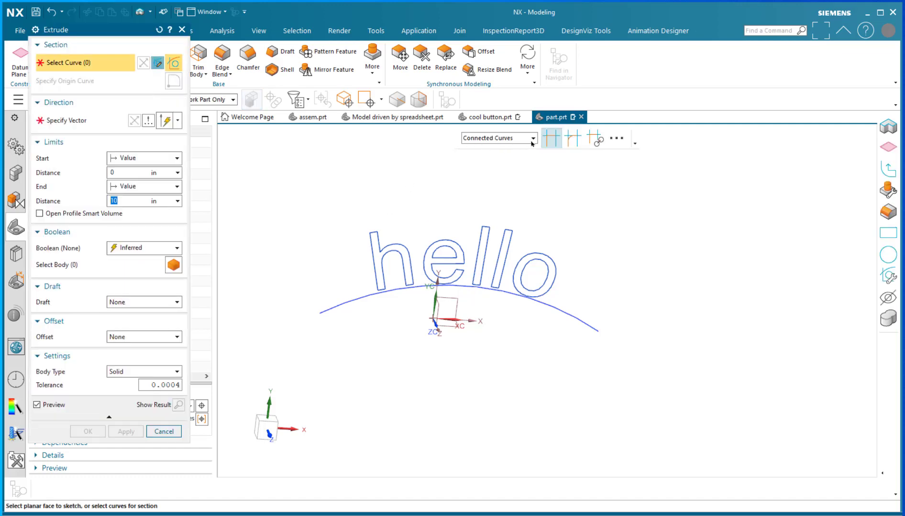
{"action": "left_click", "coordinate": [533, 139]}
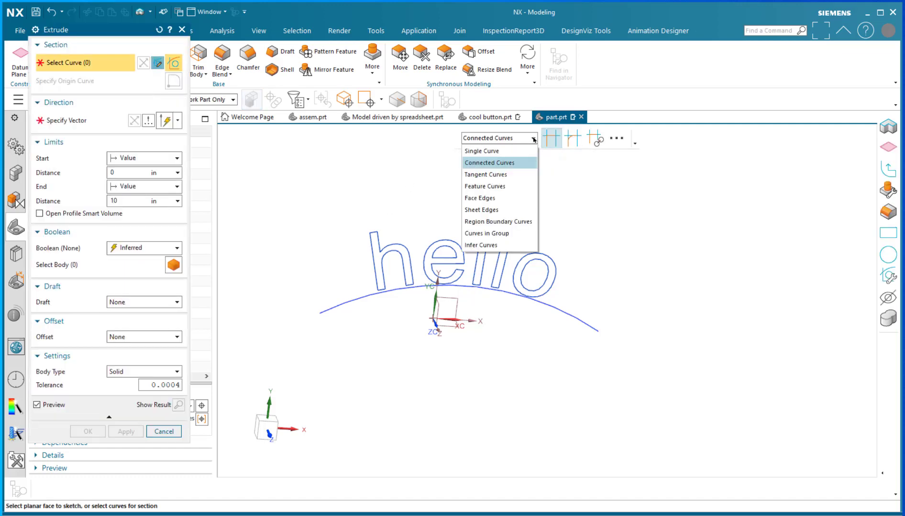
{"action": "left_click", "coordinate": [480, 245]}
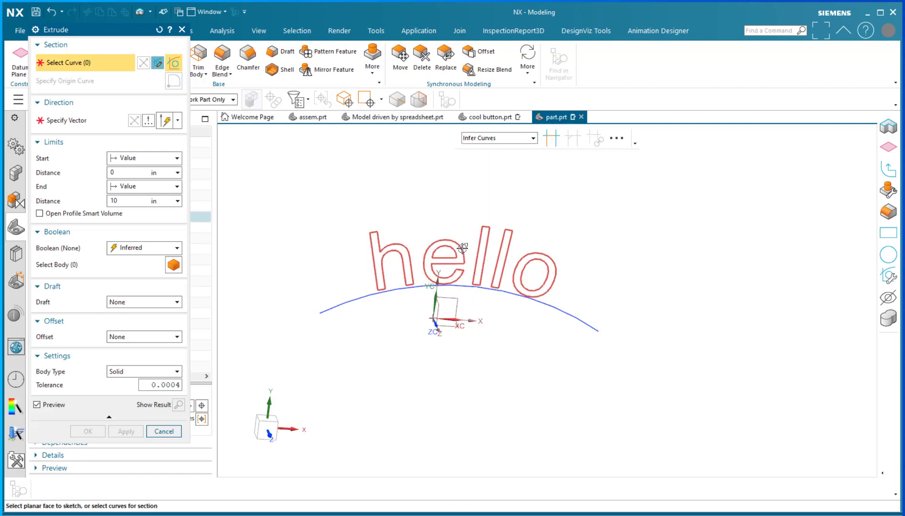
{"action": "left_click", "coordinate": [464, 246]}
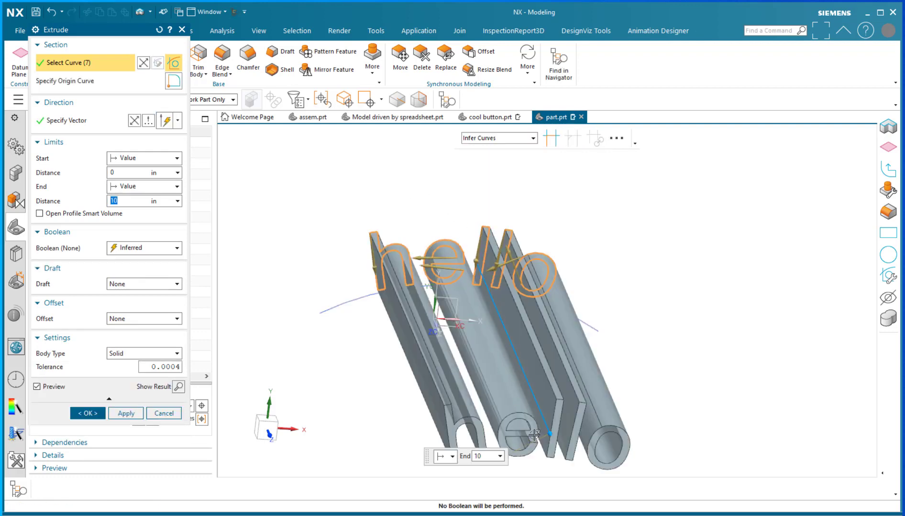
{"action": "mouse_move", "coordinate": [549, 434]}
{"action": "left_mouse_down"}
{"action": "mouse_move", "coordinate": [519, 362]}
{"action": "mouse_move", "coordinate": [459, 278]}
{"action": "left_mouse_up"}
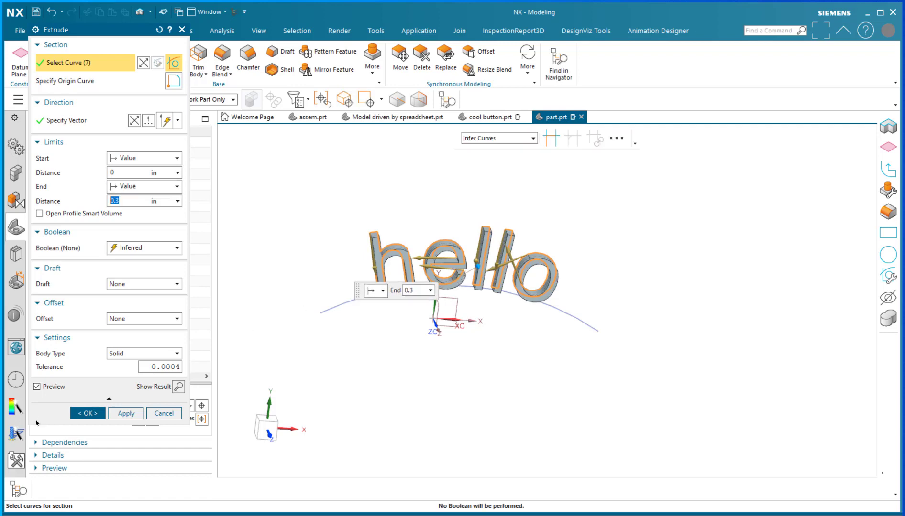
{"action": "middle_click", "coordinate": [436, 367]}
{"action": "middle_click_drag", "start_coordinate": [467, 362], "coordinate": [453, 332]}
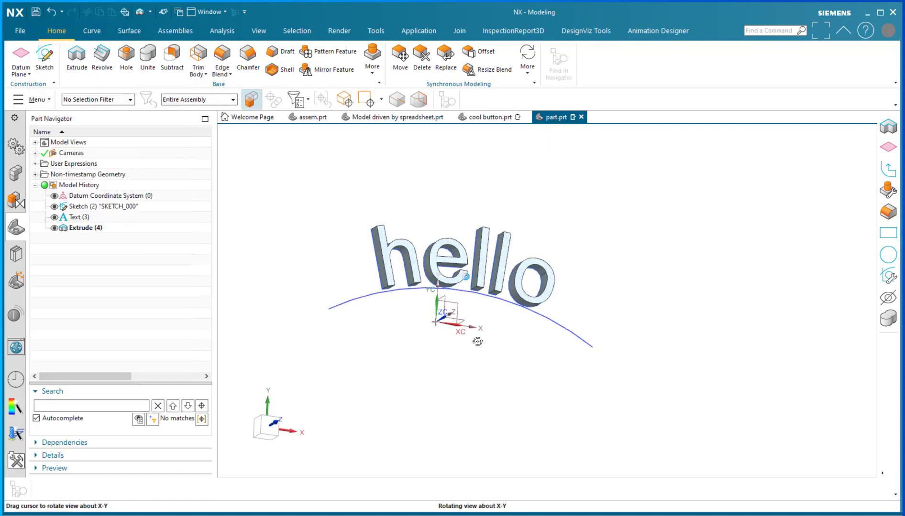
{"action": "middle_click_drag", "start_coordinate": [342, 171], "coordinate": [333, 192]}
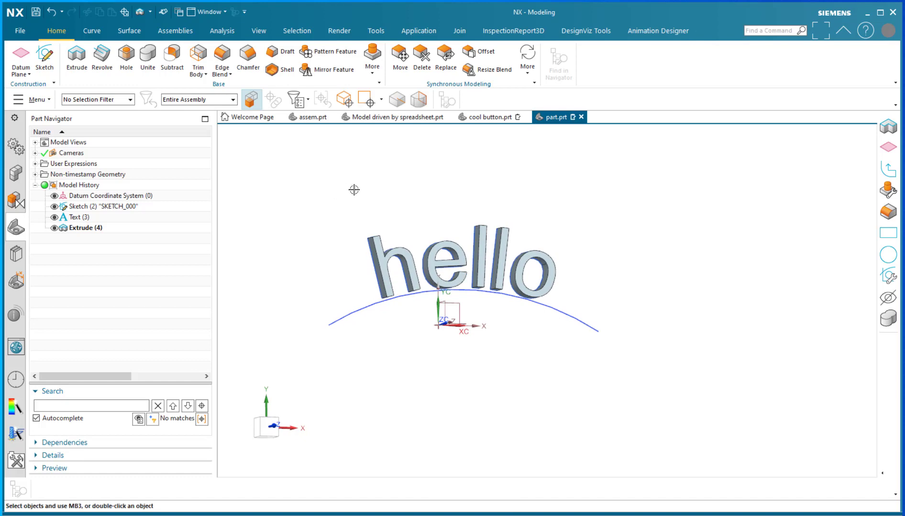
- Change user expression b from 'hello' to 'Have fun' and reopen the arc sketch
{"action": "left_click", "coordinate": [36, 164]}
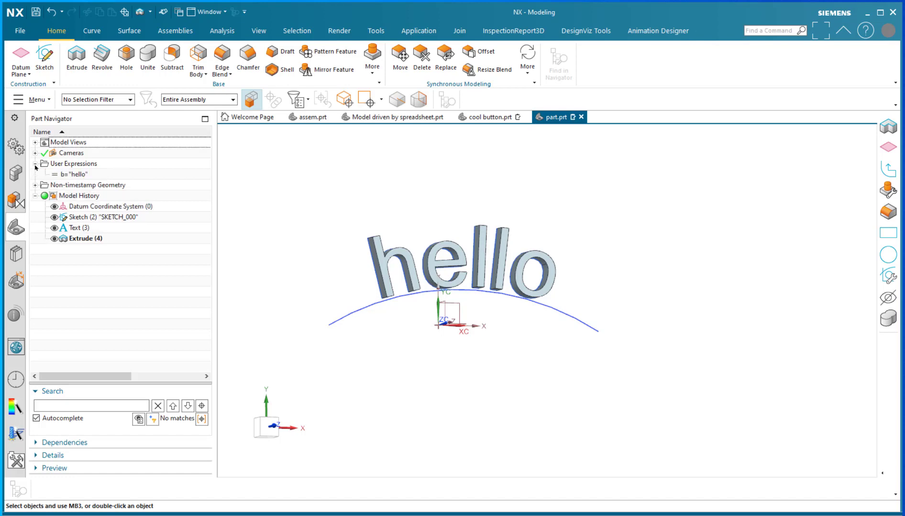
{"action": "double_click", "coordinate": [83, 175]}
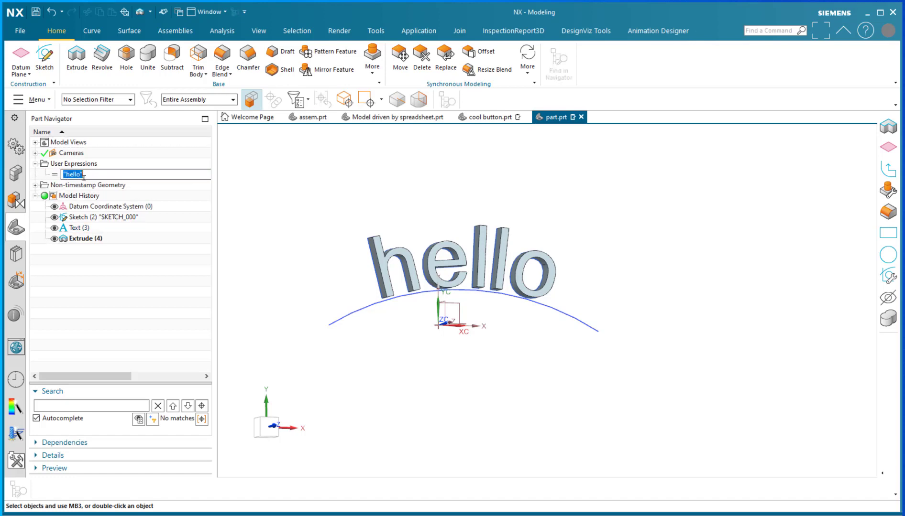
{"action": "left_click", "coordinate": [82, 174]}
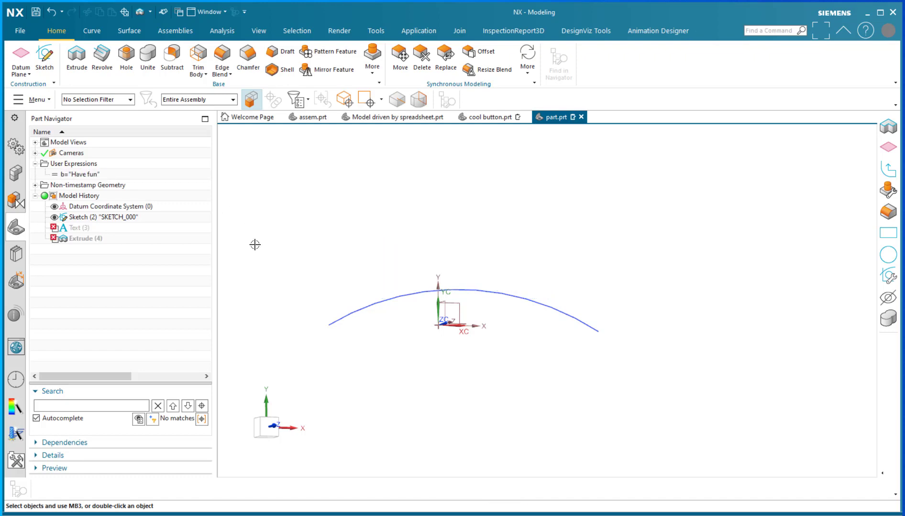
{"action": "double_click", "coordinate": [76, 217]}
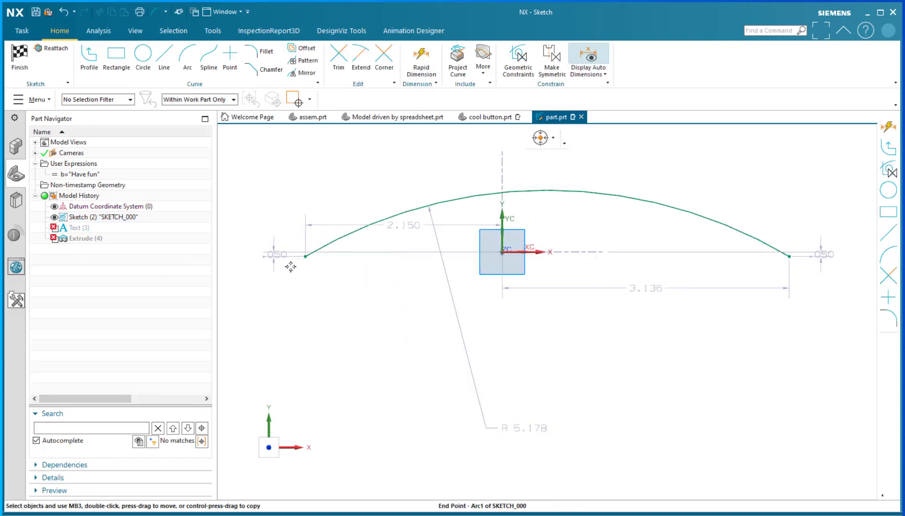
- Drag both arc endpoints down and outward, dismissing the Text properties unchanged
{"action": "left_click_drag", "start_coordinate": [306, 257], "coordinate": [345, 282]}
{"action": "left_click_drag", "start_coordinate": [788, 256], "coordinate": [857, 310]}
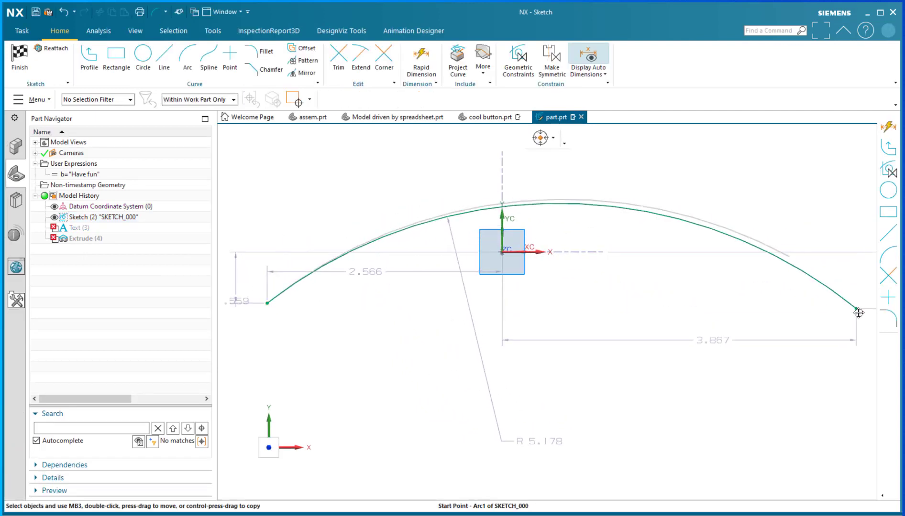
{"action": "left_click", "coordinate": [67, 227]}
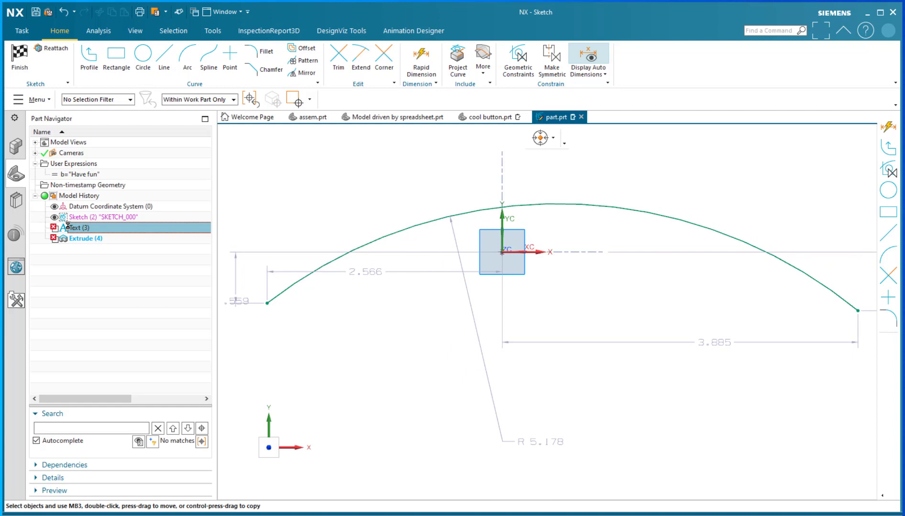
{"action": "double_click", "coordinate": [67, 227]}
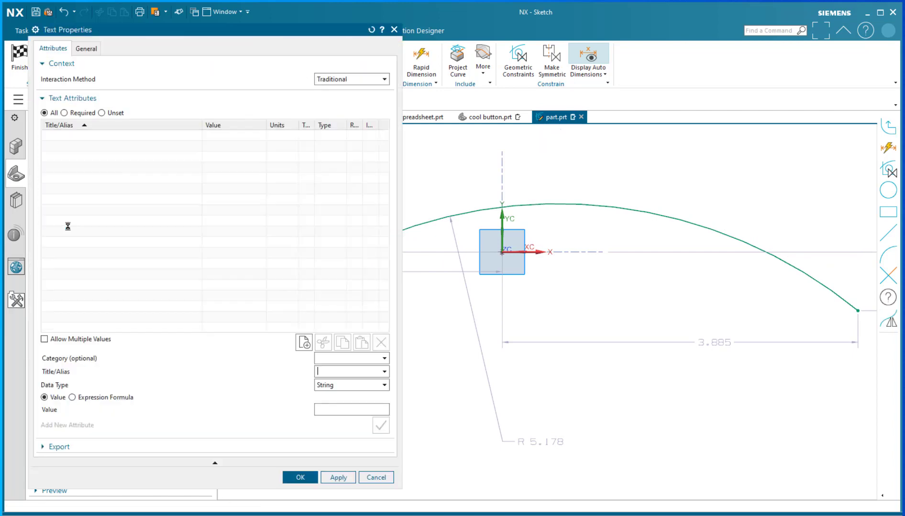
{"action": "left_click", "coordinate": [376, 477]}
{"action": "scroll", "coordinate": [349, 272], "scroll_direction": "down", "scroll_amount": 3}
{"action": "scroll", "coordinate": [349, 272], "scroll_direction": "down", "scroll_amount": 2}
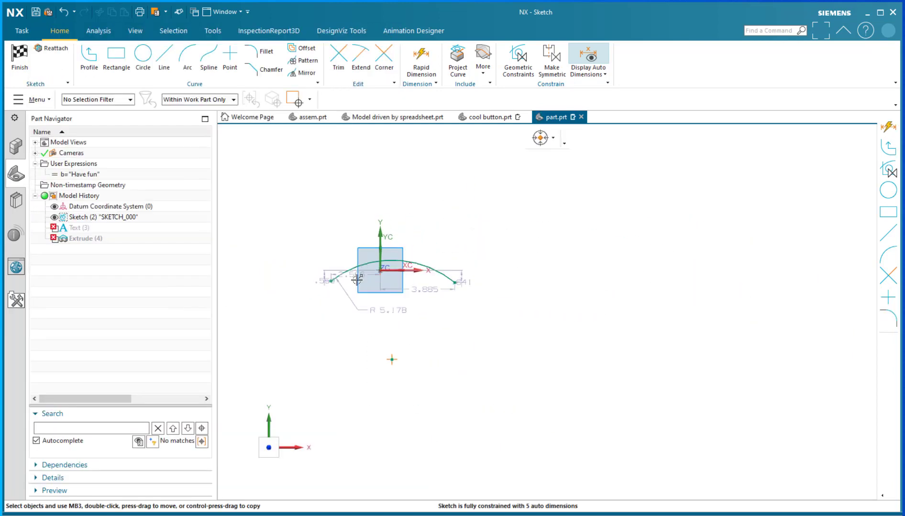
- Widen the arc into a tall half-circle and finish the sketch so 'Have fun' rebuilds
{"action": "left_click_drag", "start_coordinate": [330, 289], "coordinate": [271, 308]}
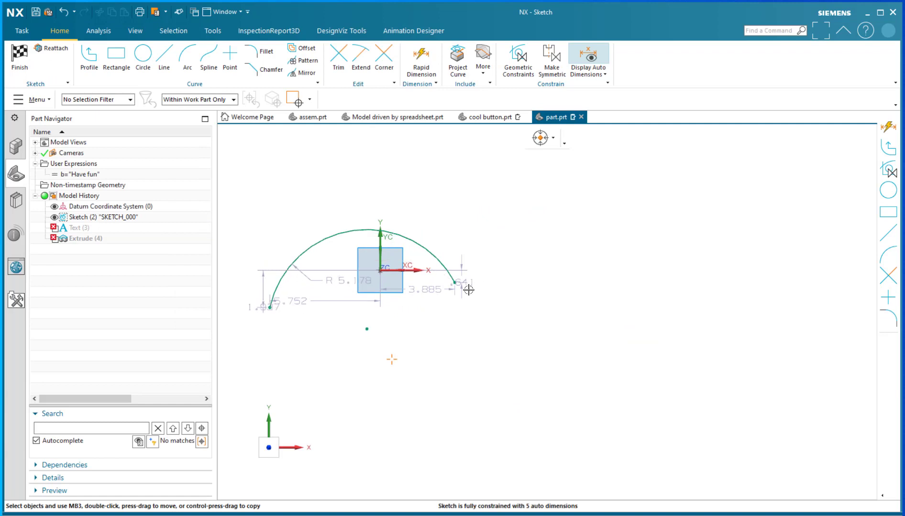
{"action": "left_click_drag", "start_coordinate": [452, 283], "coordinate": [543, 311]}
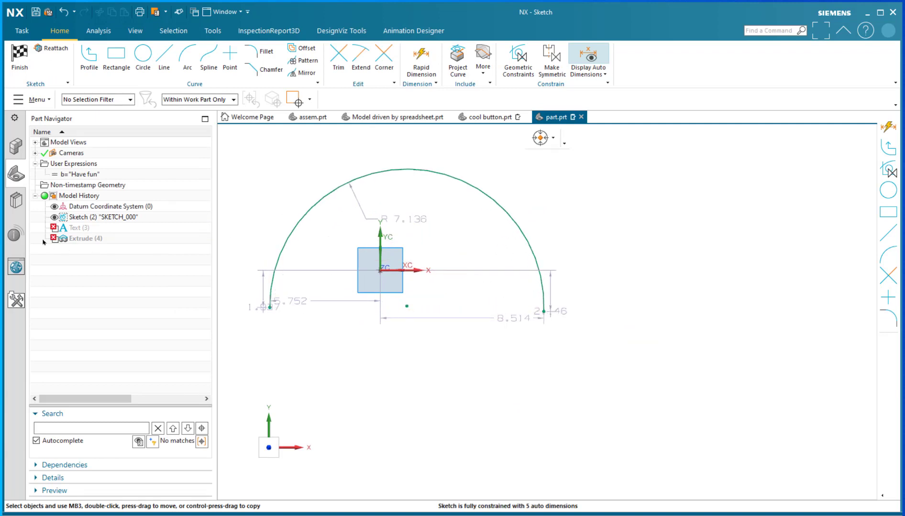
{"action": "left_click", "coordinate": [20, 58]}
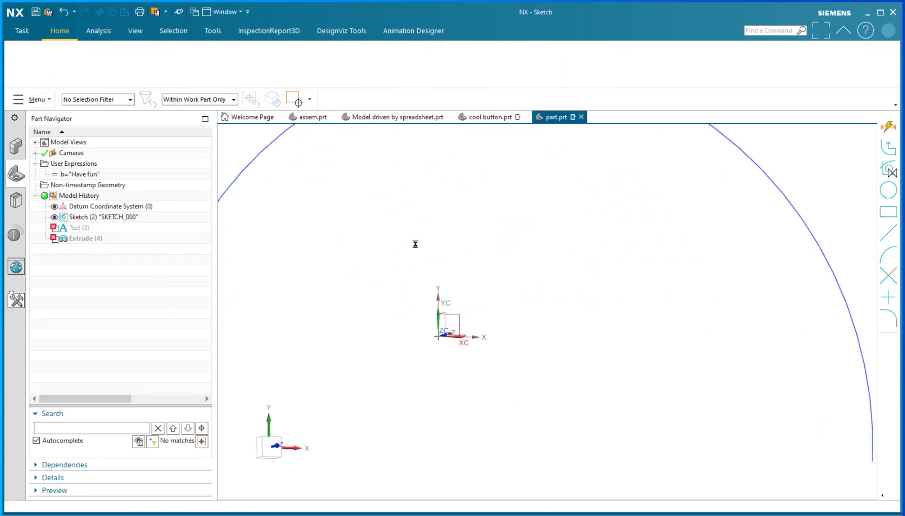
{"action": "scroll", "coordinate": [458, 243], "scroll_direction": "up", "scroll_amount": 2}
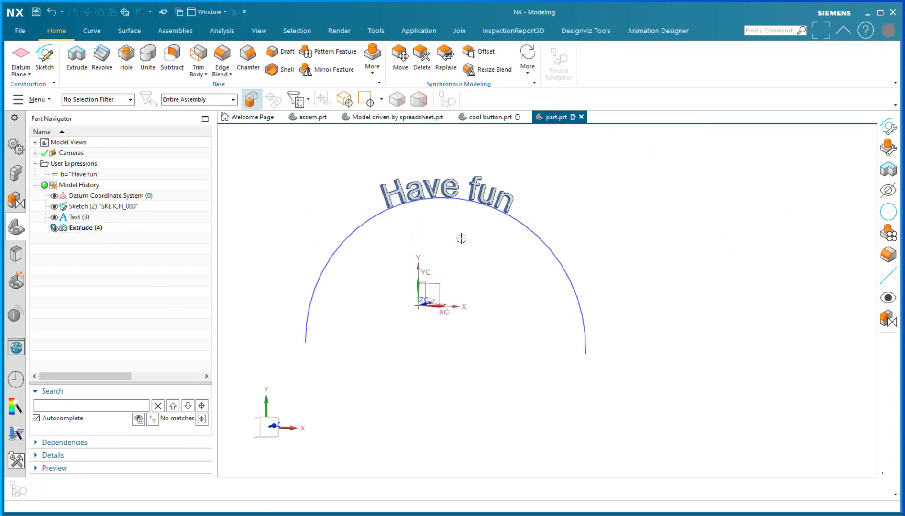
- Edit expression b from "Have fun" to "Enjoy NX" so the extruded arc text updates
{"action": "middle_click_drag", "start_coordinate": [461, 239], "coordinate": [447, 263]}
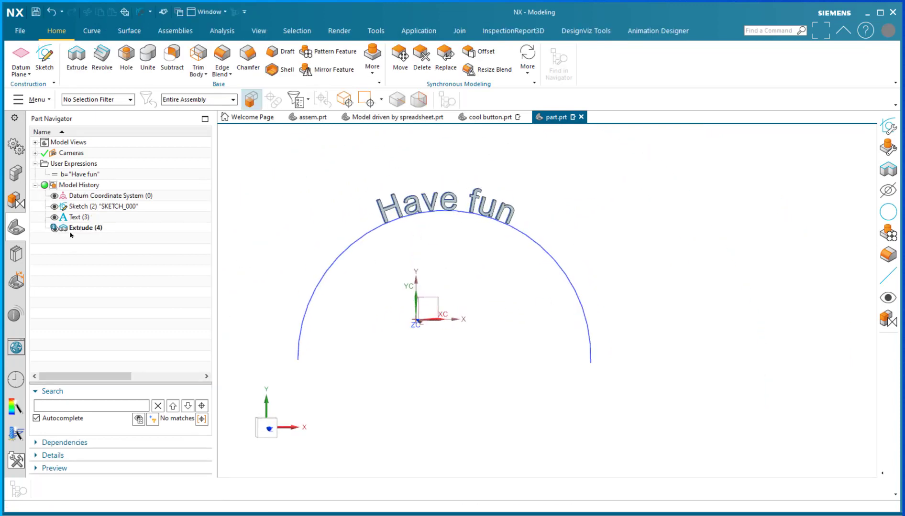
{"action": "double_click", "coordinate": [87, 175]}
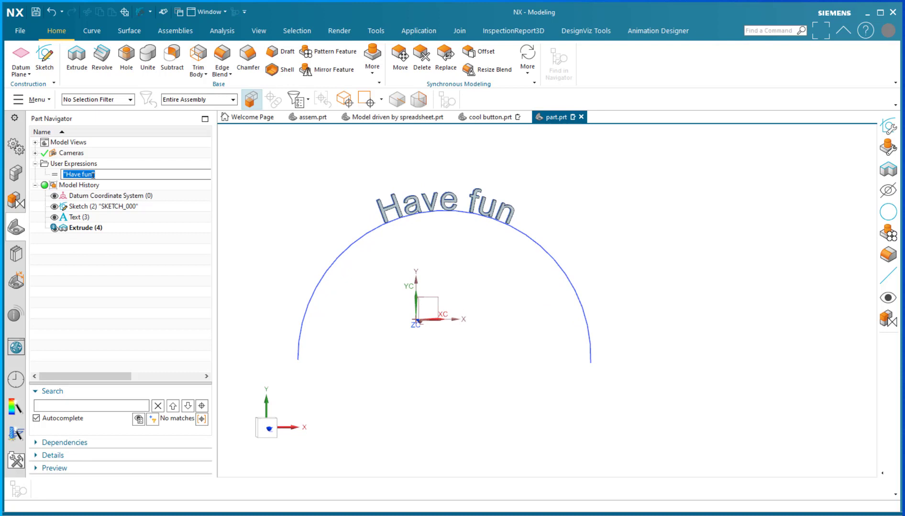
{"action": "left_click", "coordinate": [95, 225]}
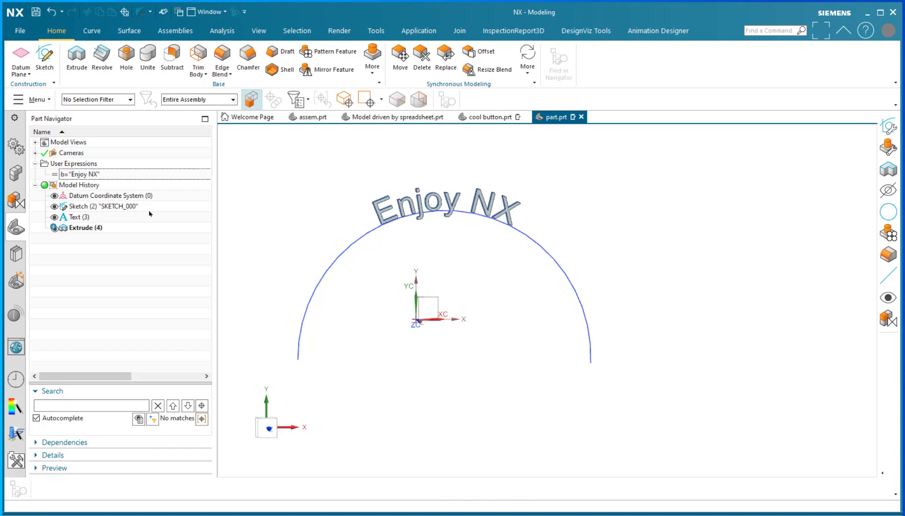
{"action": "mouse_move", "coordinate": [304, 239]}
{"action": "middle_mouse_down"}
{"action": "mouse_move", "coordinate": [381, 192]}
{"action": "mouse_move", "coordinate": [311, 212]}
{"action": "mouse_move", "coordinate": [404, 297]}
{"action": "middle_mouse_up"}
{"action": "scroll", "coordinate": [382, 192], "scroll_direction": "up", "scroll_amount": 3}
{"action": "scroll", "coordinate": [346, 198], "scroll_direction": "up", "scroll_amount": 1}
{"action": "middle_click_drag", "start_coordinate": [510, 333], "coordinate": [502, 306]}
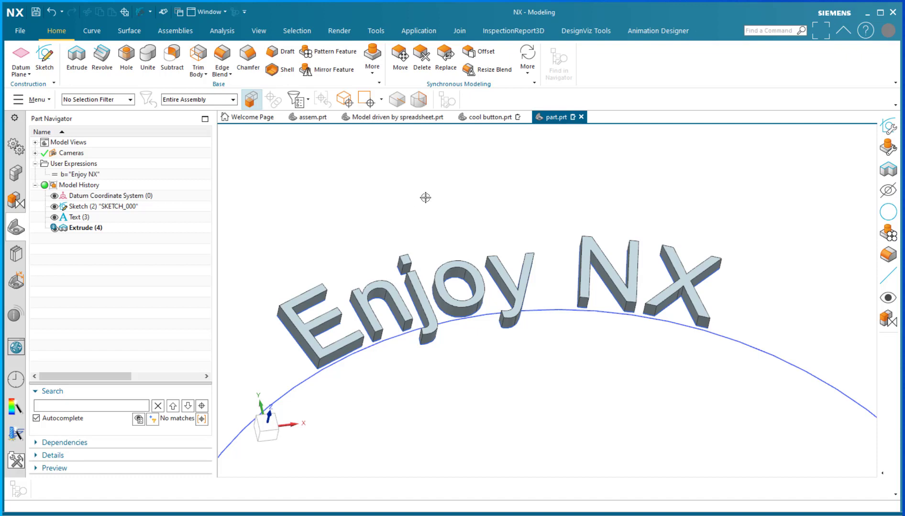
{"action": "mouse_move", "coordinate": [406, 212]}
{"action": "middle_mouse_down"}
{"action": "mouse_move", "coordinate": [442, 228]}
{"action": "mouse_move", "coordinate": [427, 226]}
{"action": "middle_mouse_up"}
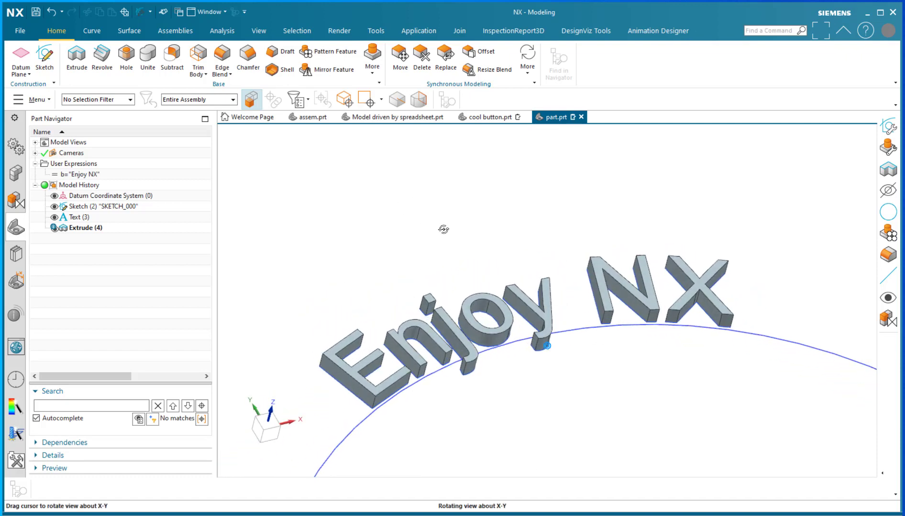